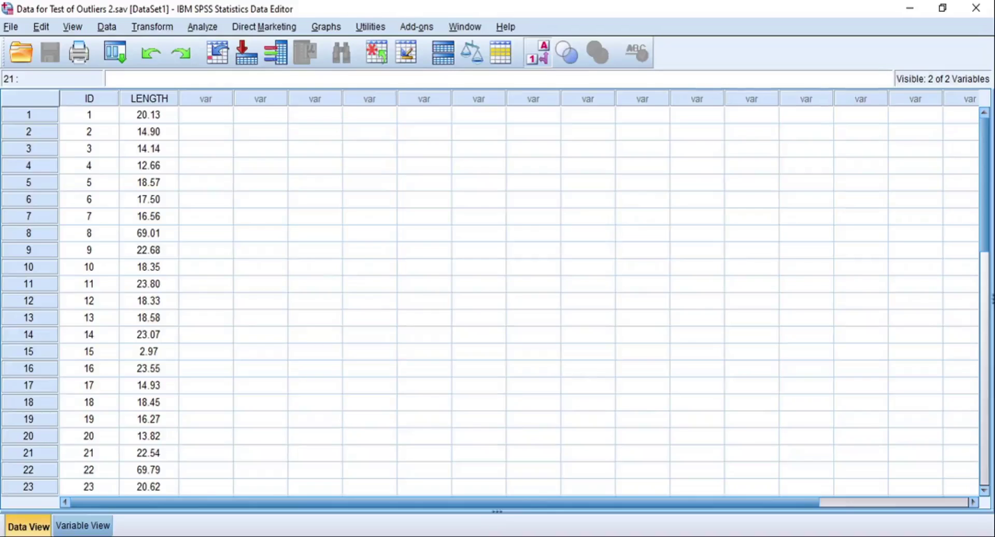
Start an Explore analysis with Length (cm) in the Dependent List
click(149, 98)
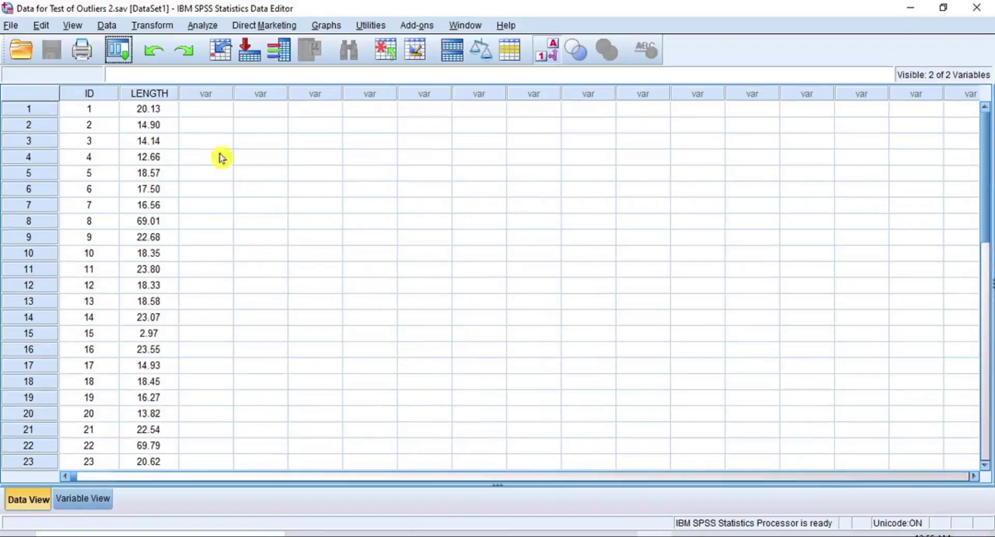
click(207, 27)
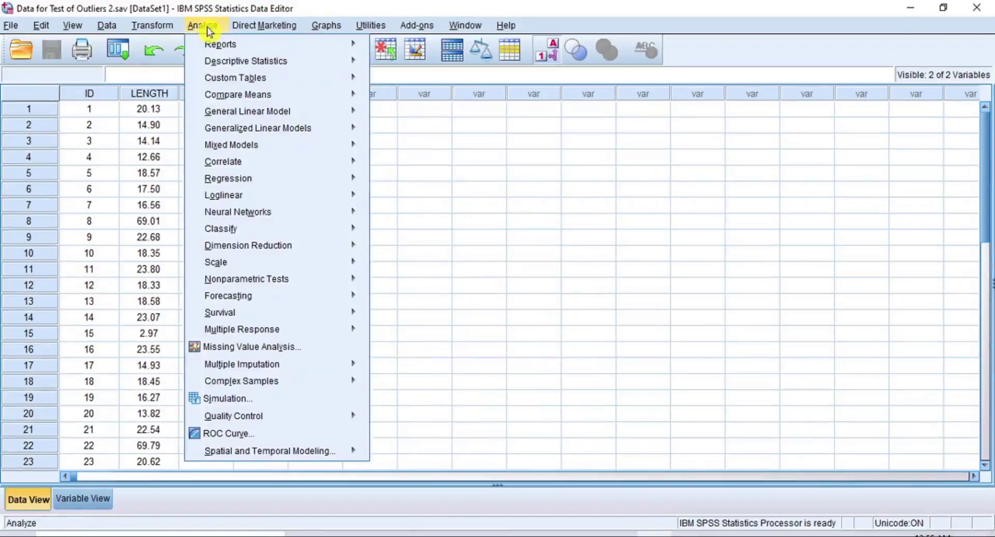
mouse_move(300, 71)
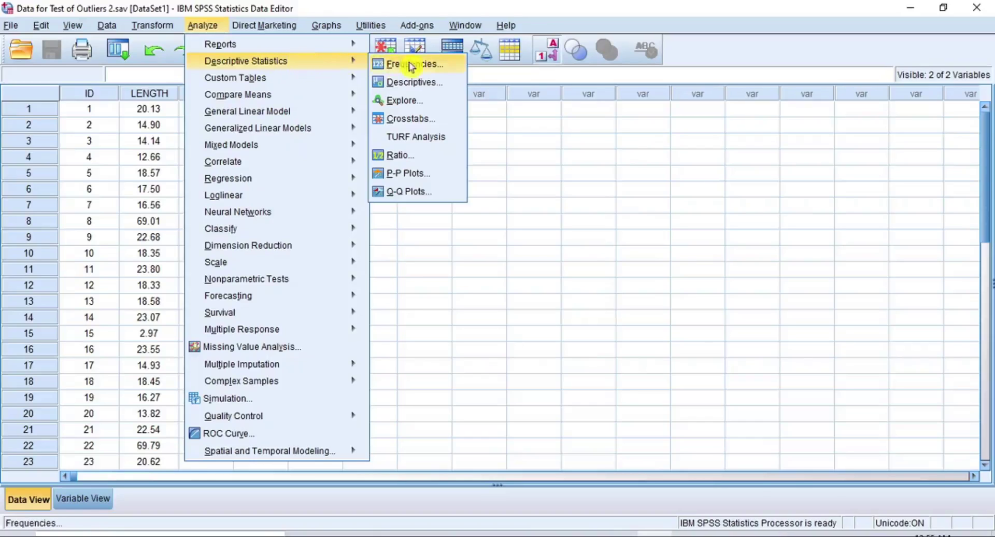
click(420, 102)
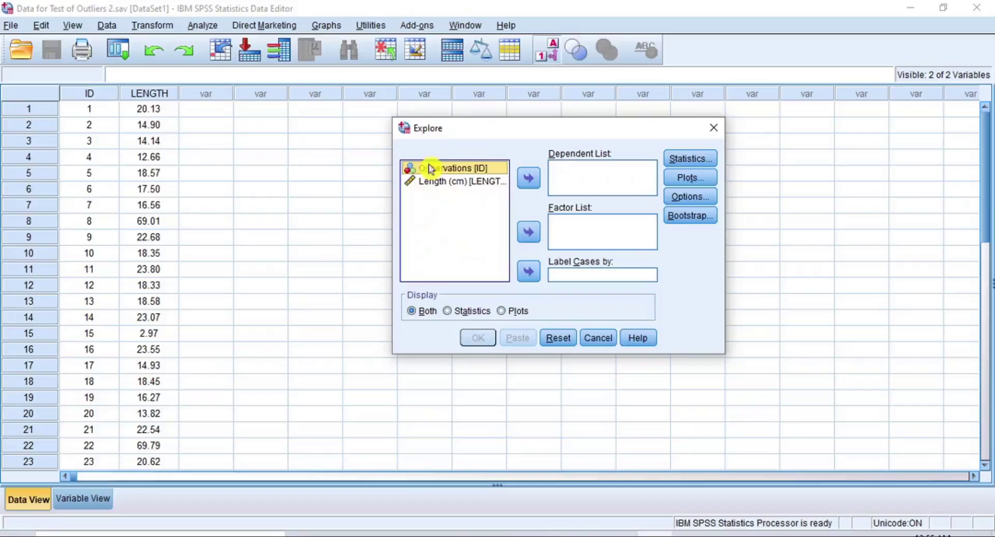
click(454, 182)
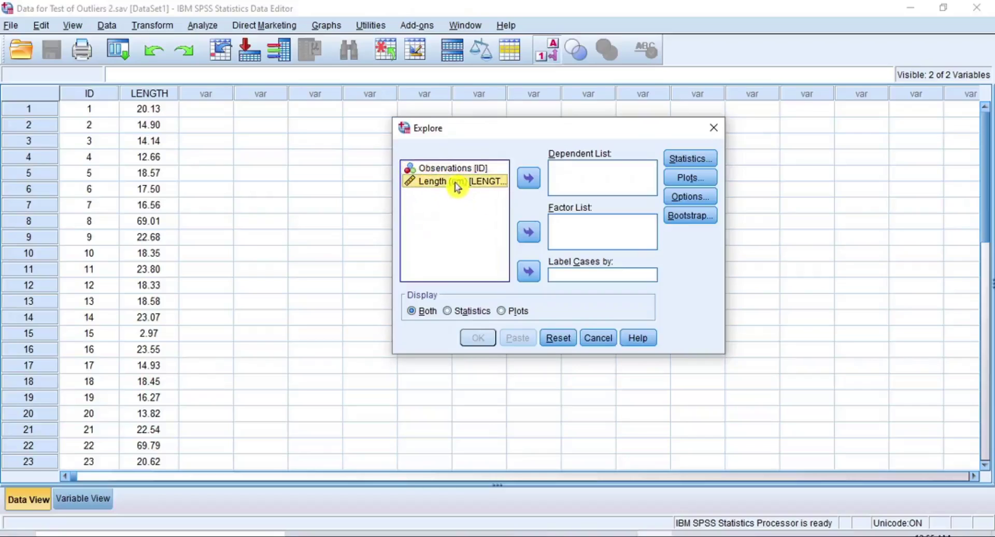
click(530, 182)
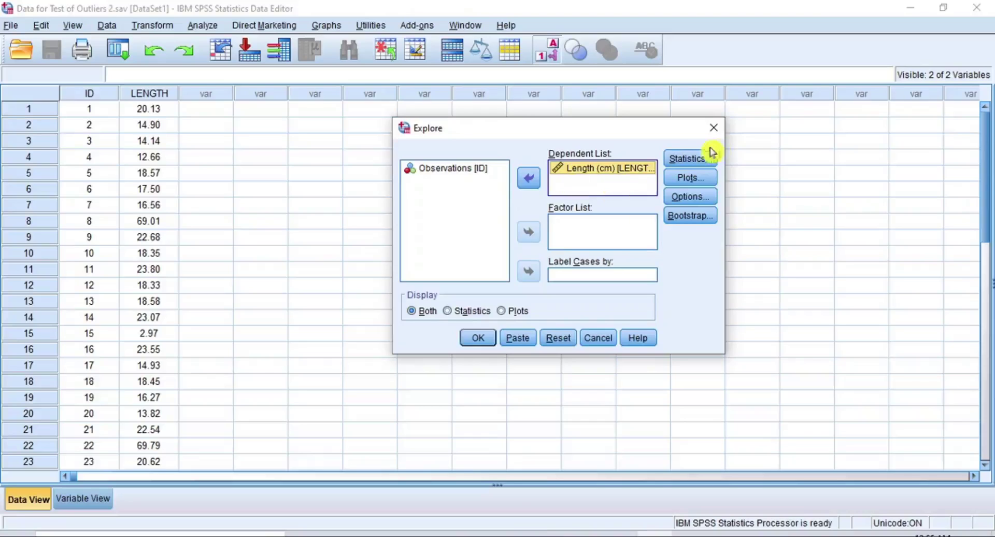
Run Explore on Length (cm) with Percentiles instead of Descriptives and Statistics-only display
click(708, 162)
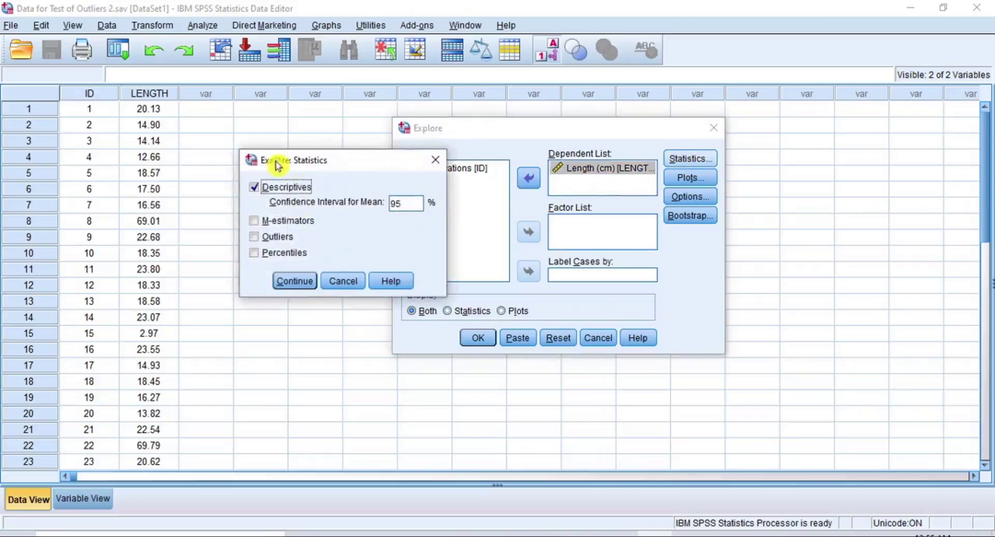
click(254, 188)
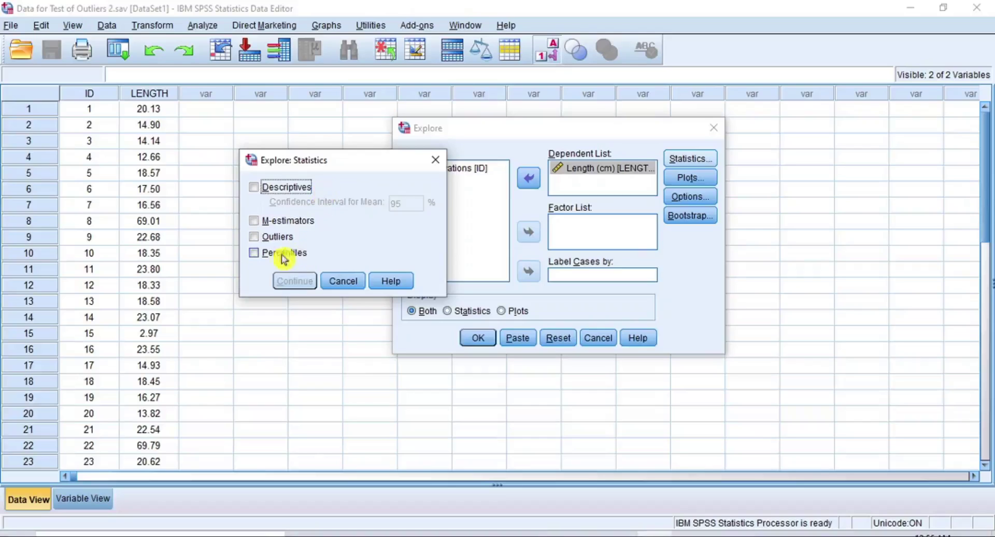
click(254, 253)
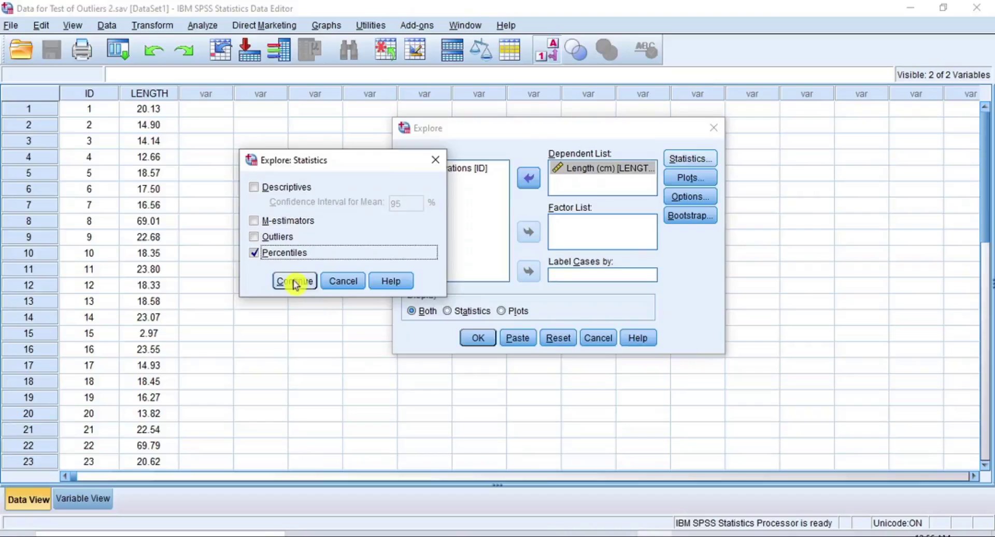
click(293, 281)
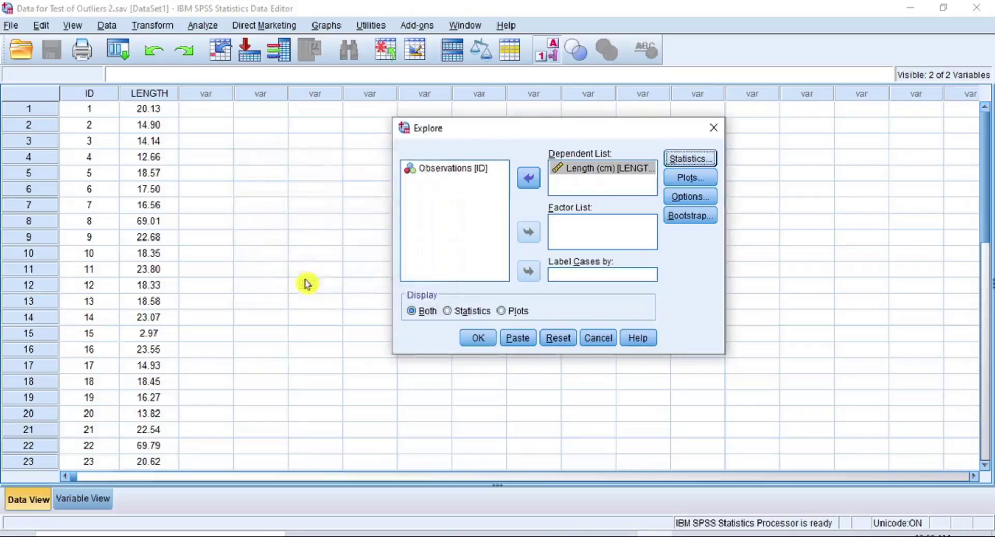
click(469, 313)
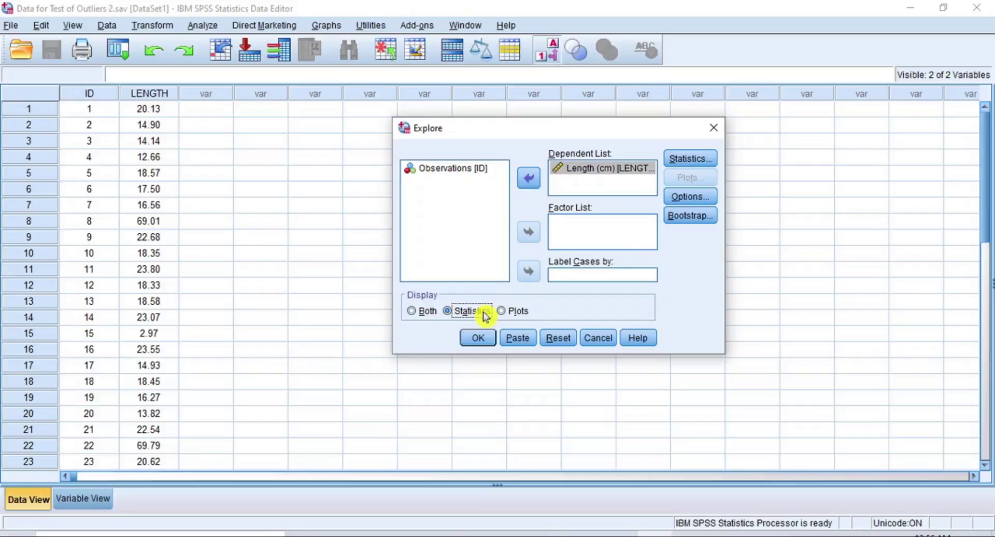
click(477, 338)
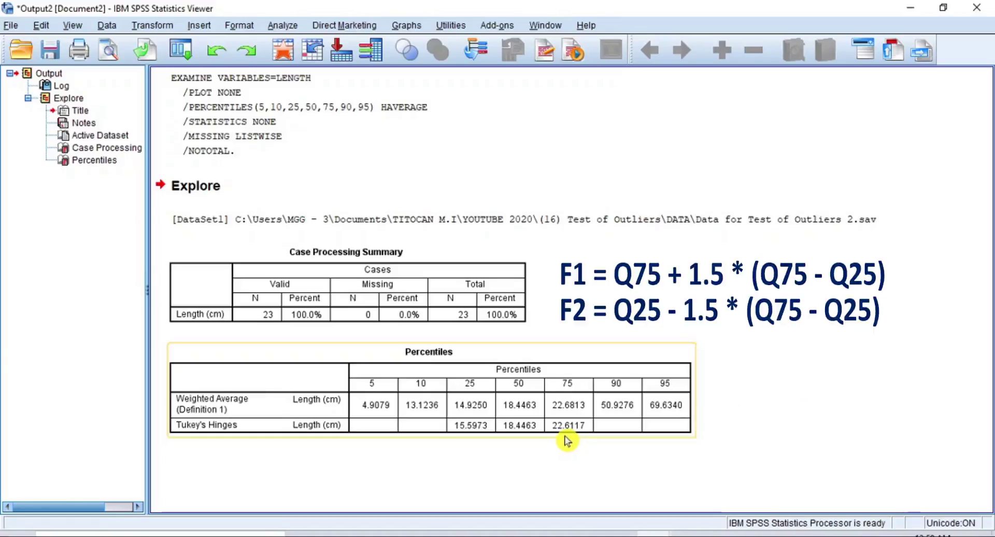
Compute variable F1 = 22.6117+1.5*(22.6117-15.5973), giving the upper fence 33.1333
click(166, 26)
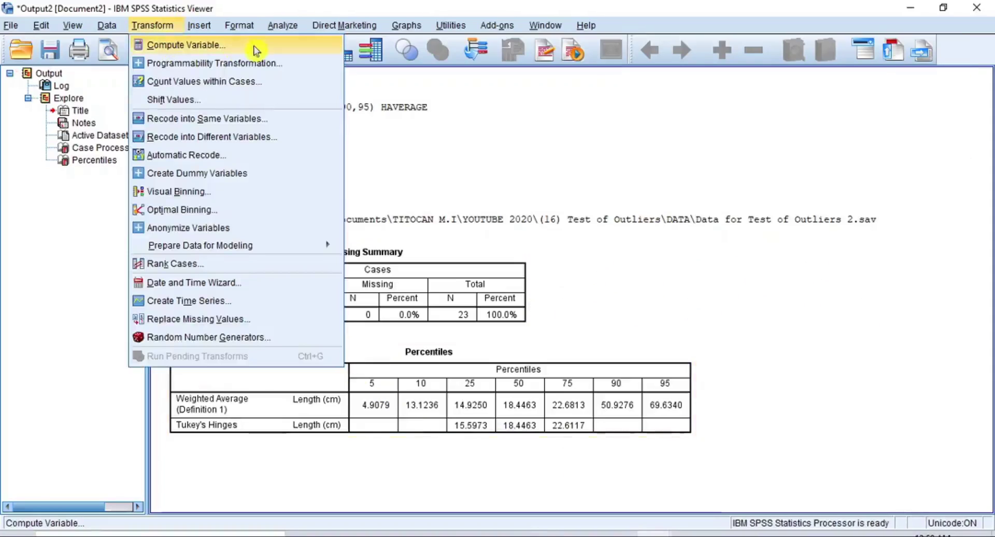
click(193, 45)
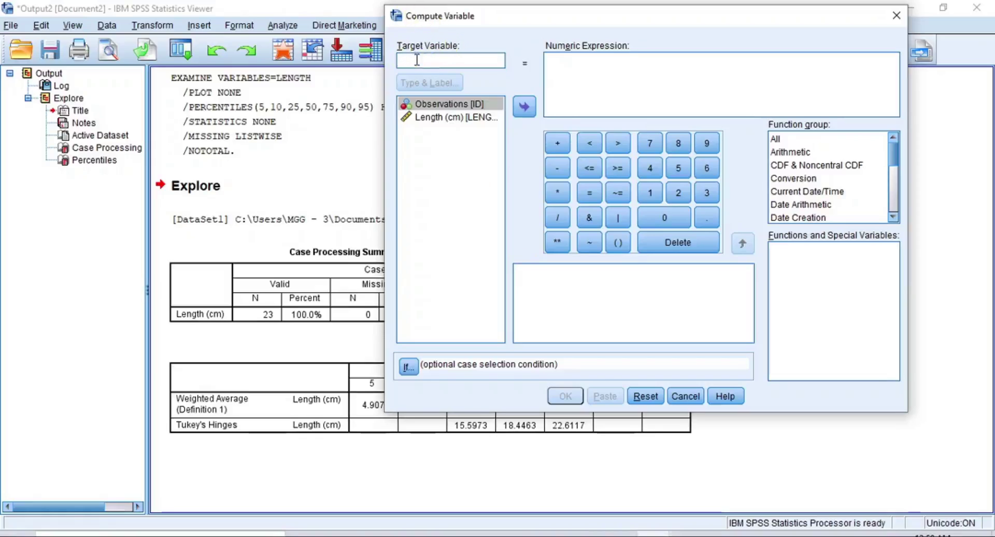
text(F)
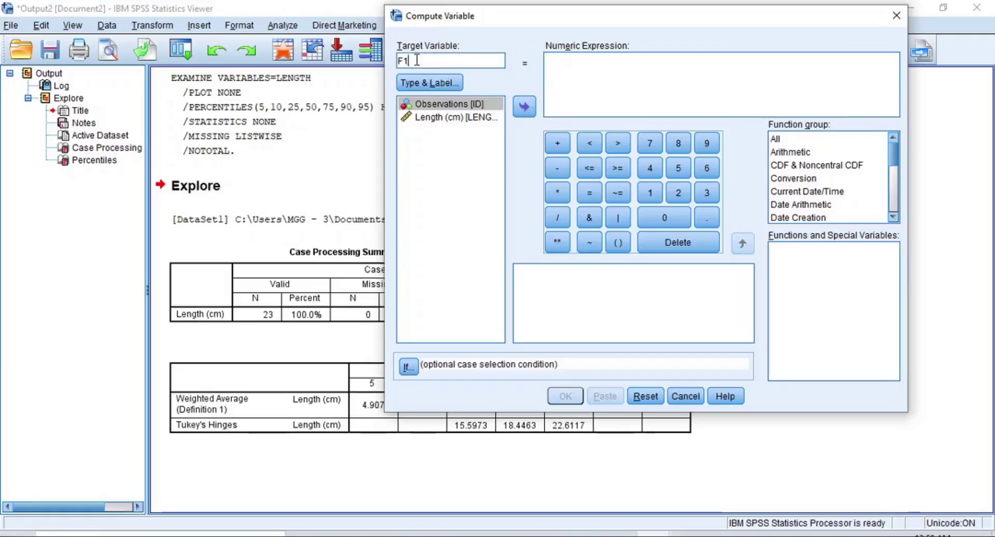
text(1)
click(555, 62)
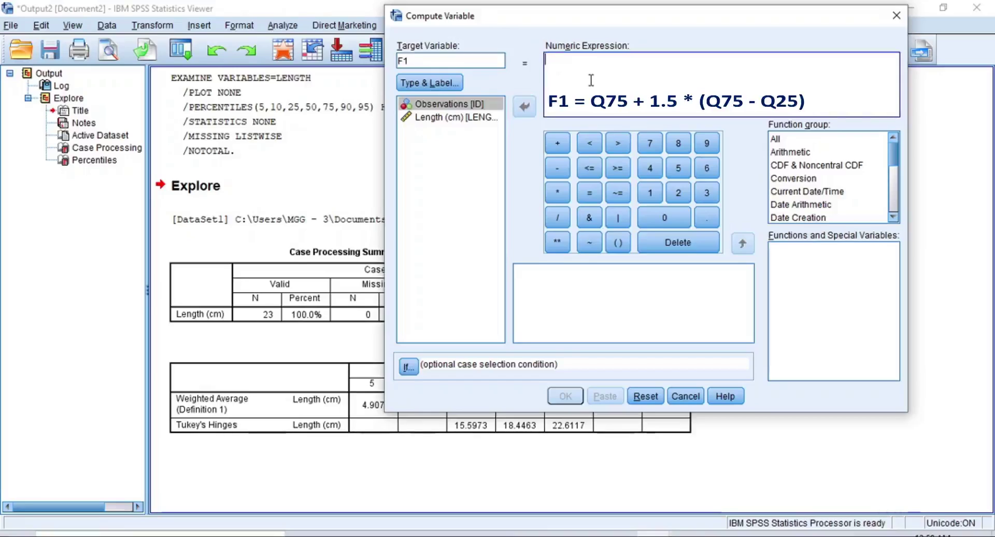
text(22)
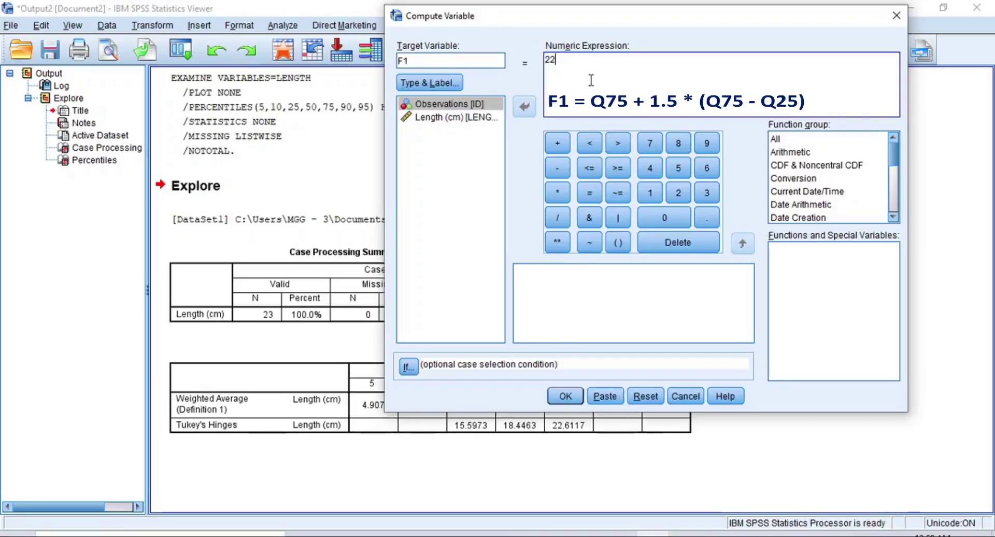
text(.6117+1.5*(22.61)
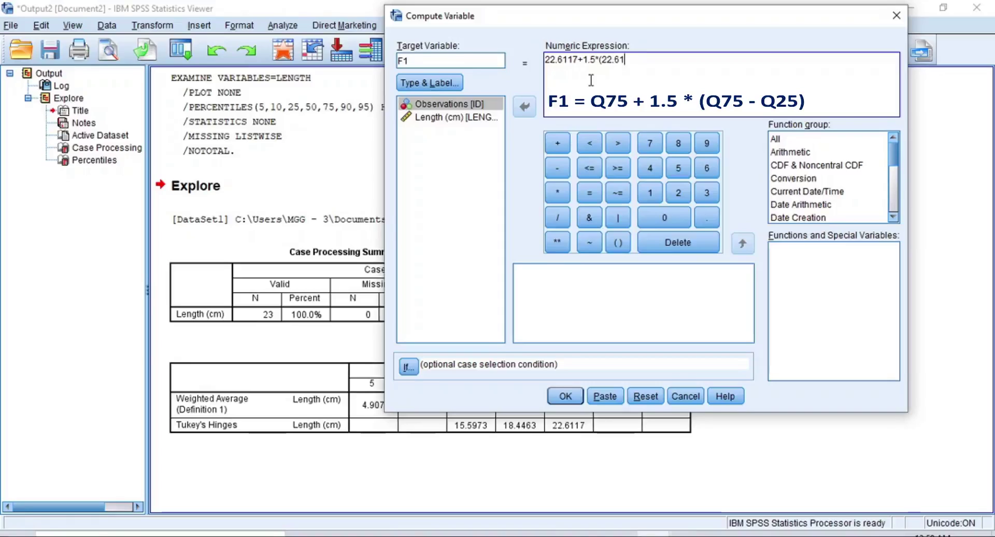
text(17-15.5973))
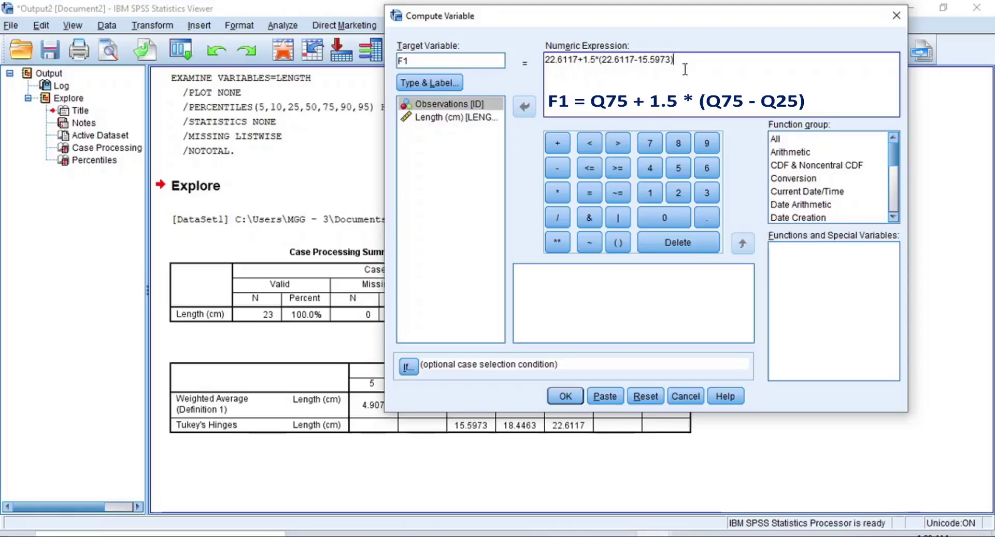
drag(678, 60, 543, 60)
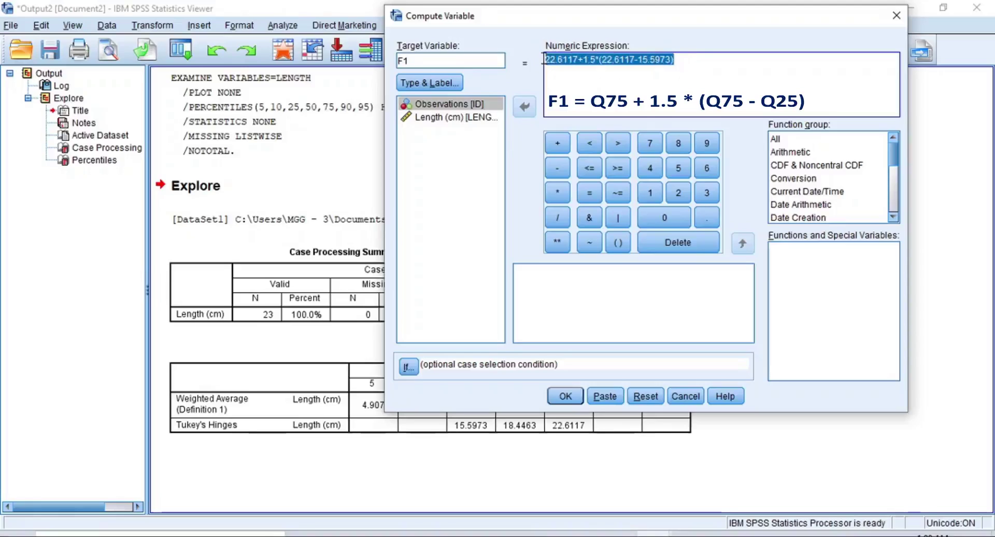
click(686, 60)
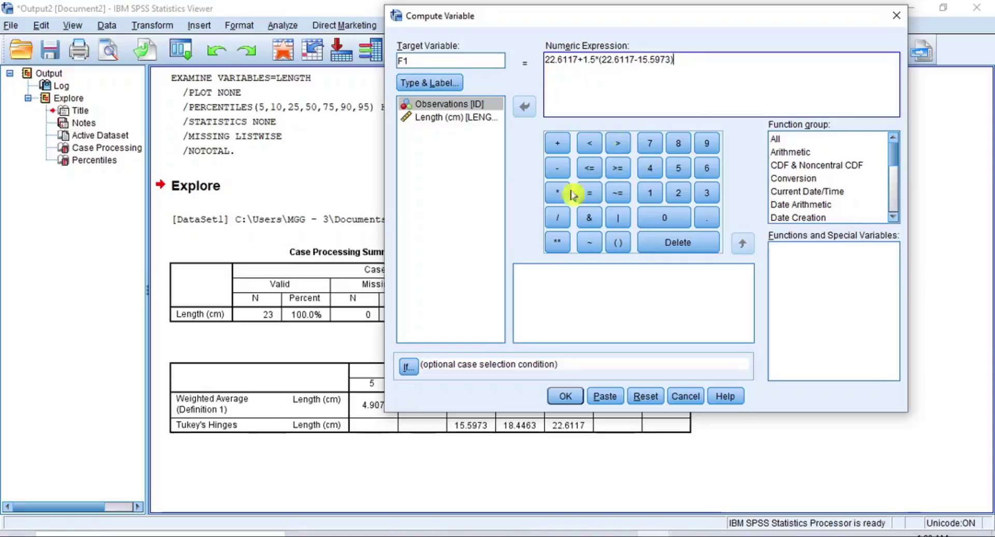
click(567, 396)
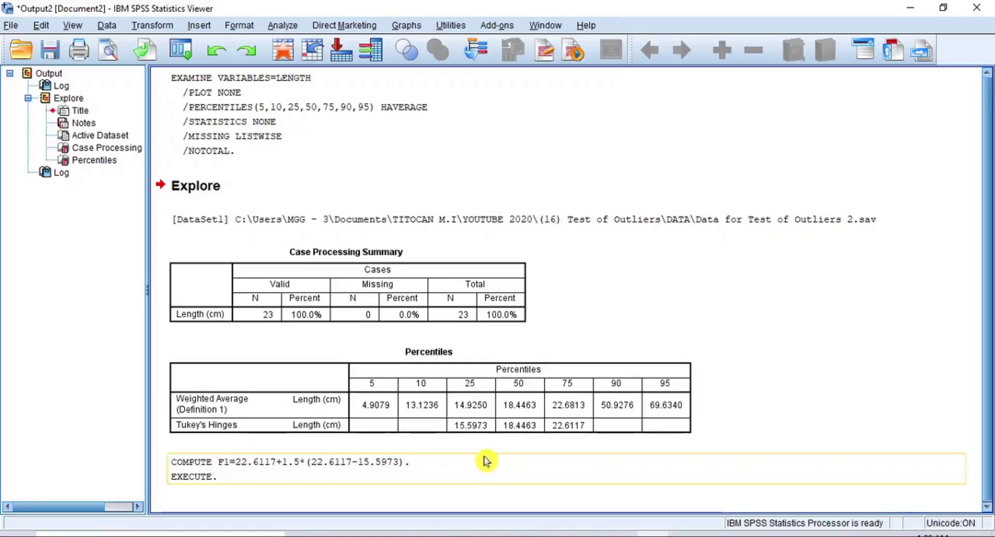
Reopen Compute Variable and change the target variable name from F1 to F2
click(170, 29)
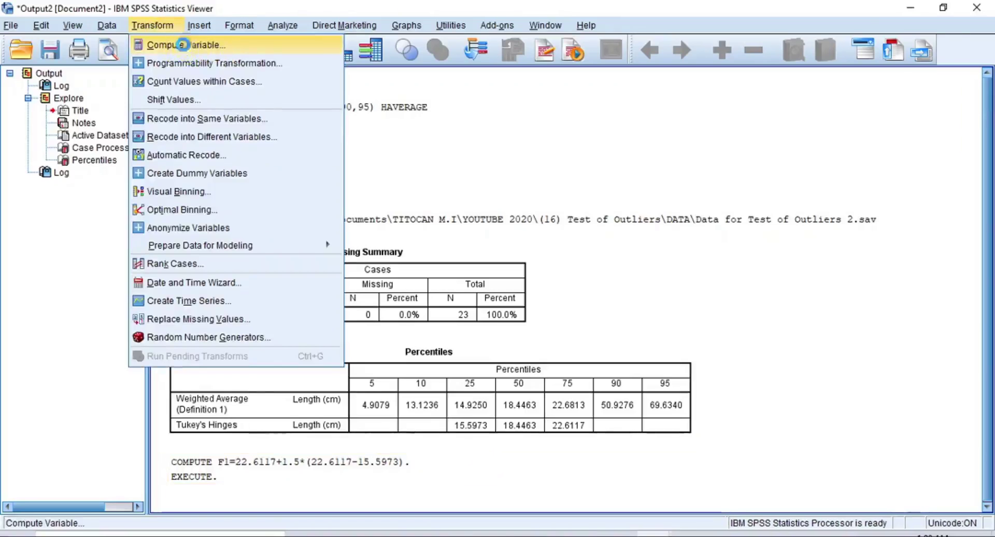
click(193, 49)
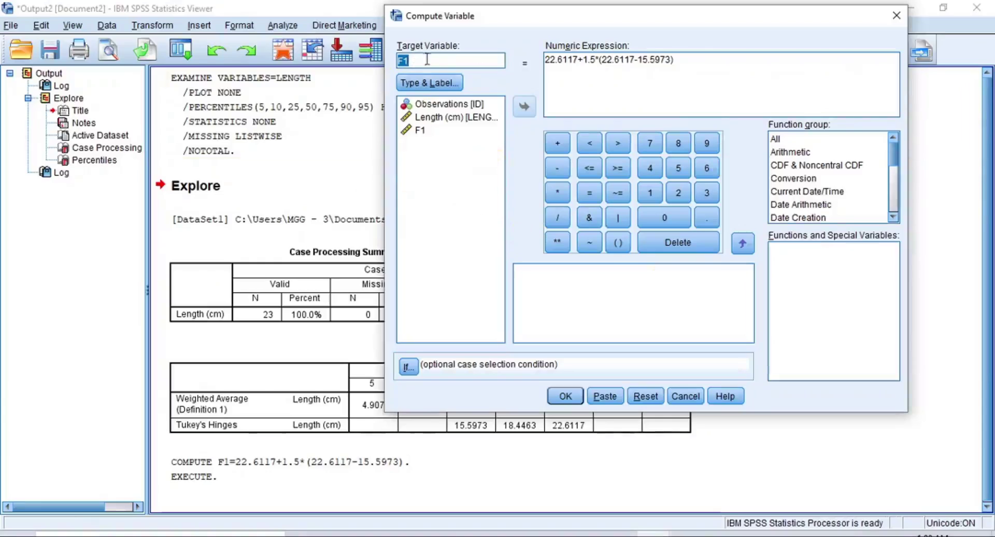
drag(707, 62, 537, 62)
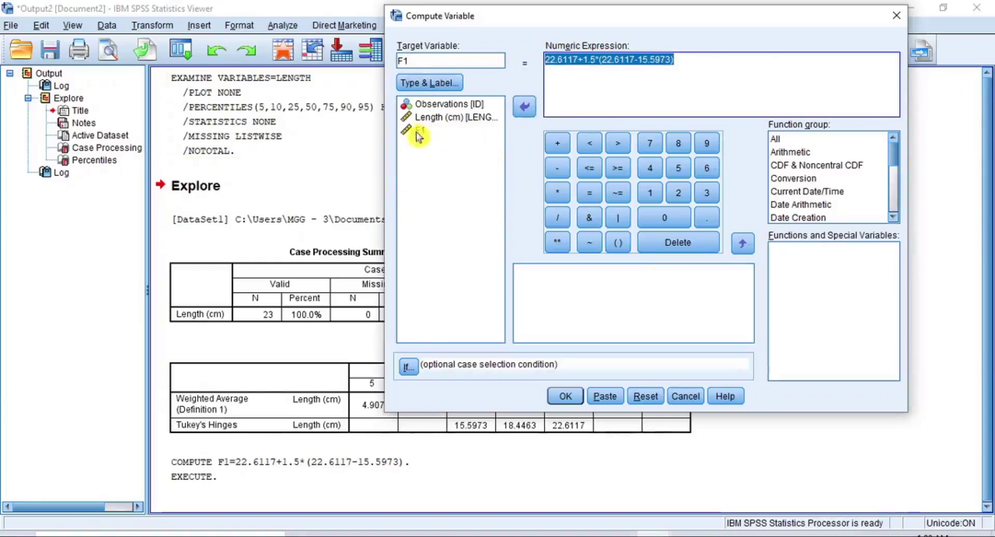
click(587, 71)
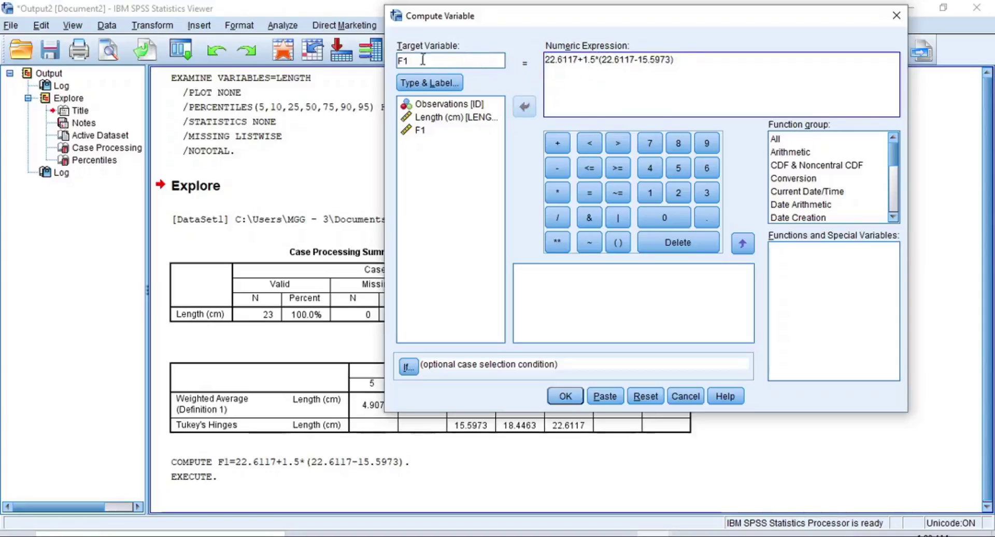
drag(416, 59, 390, 64)
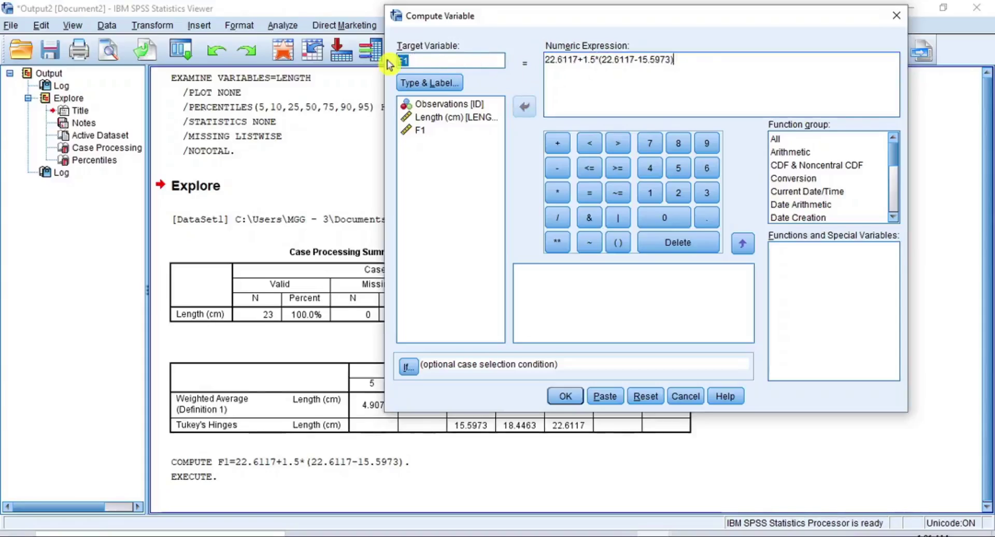
text(F)
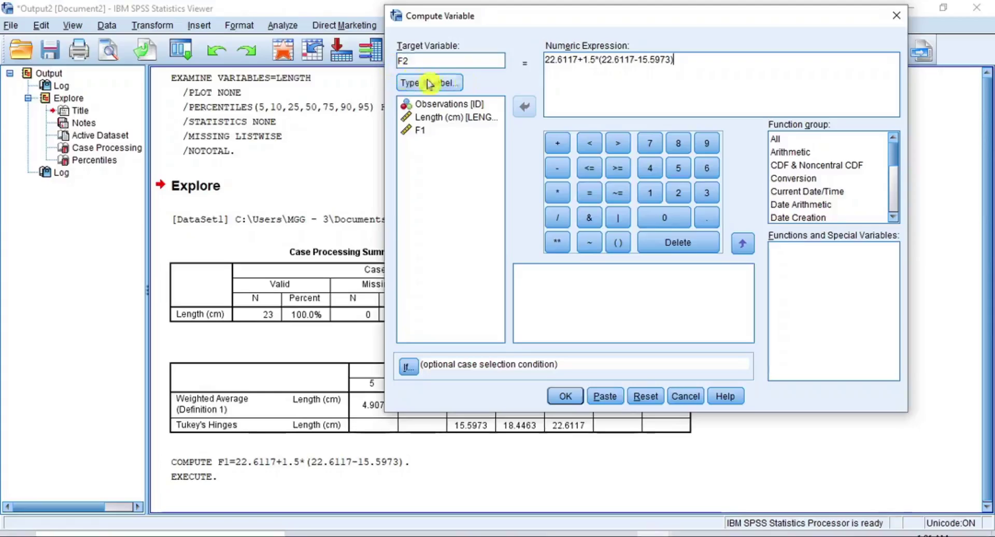
double_click(429, 58)
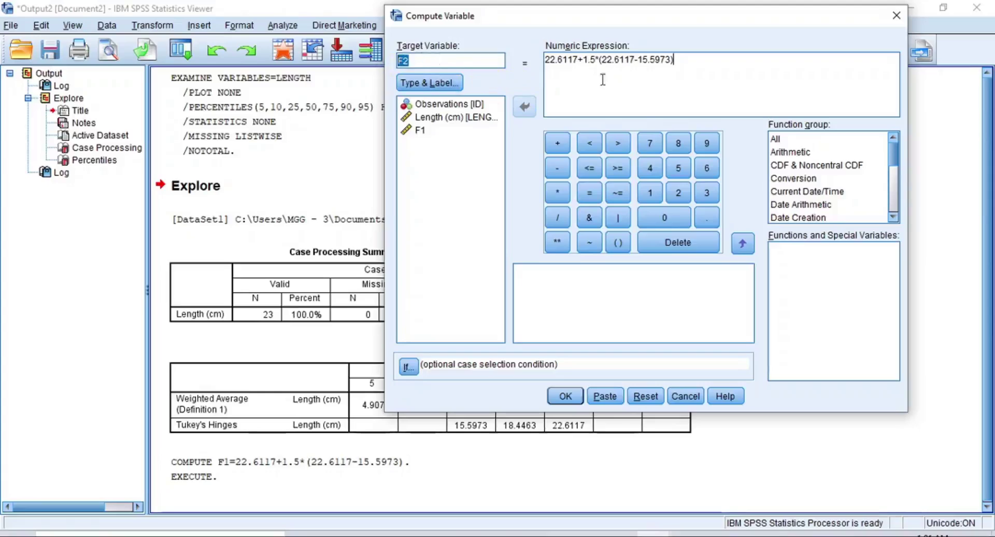
Edit the expression to 15.5973-1.5*(22.6117-15.5973) by replacing the leading value and sign
drag(677, 61, 544, 60)
click(696, 60)
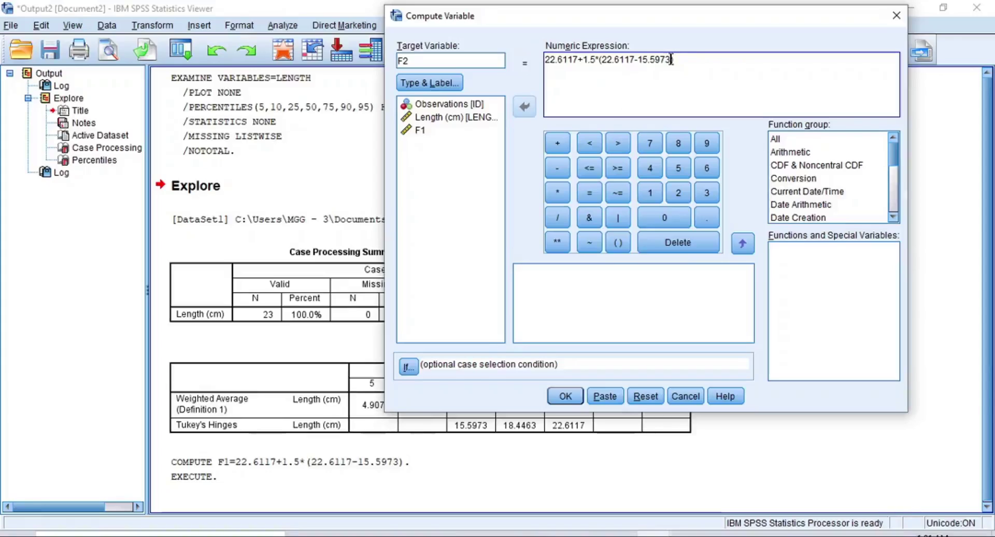
drag(671, 60, 641, 61)
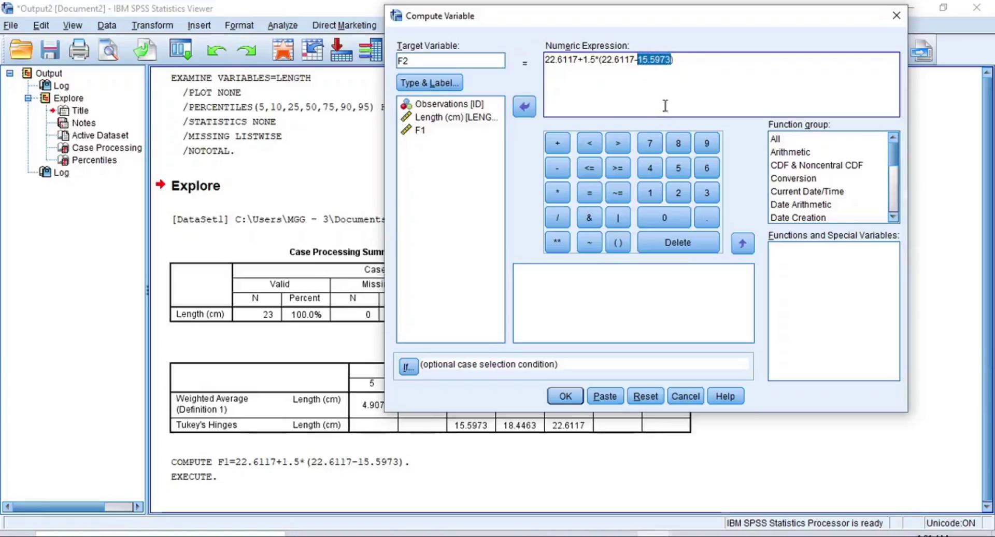
right_click(653, 61)
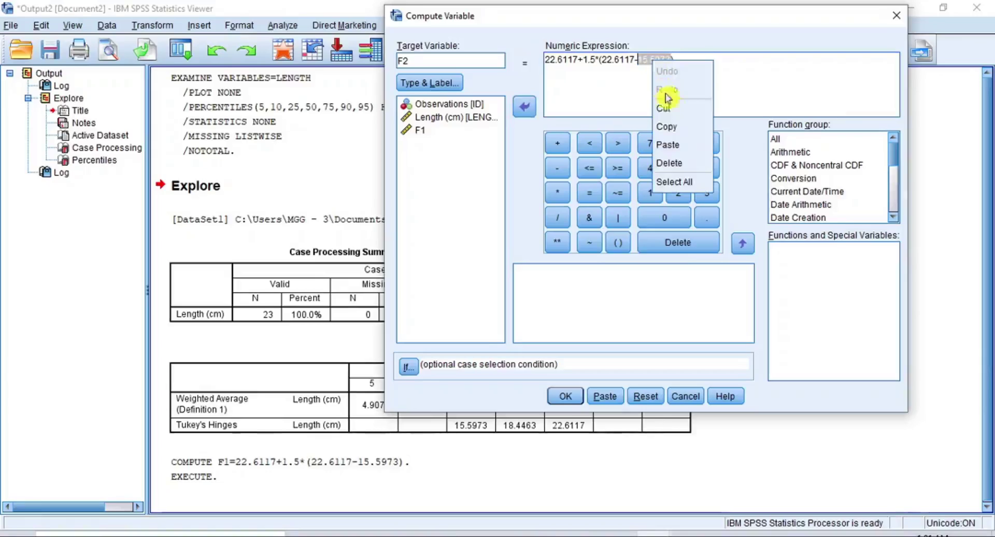
click(677, 124)
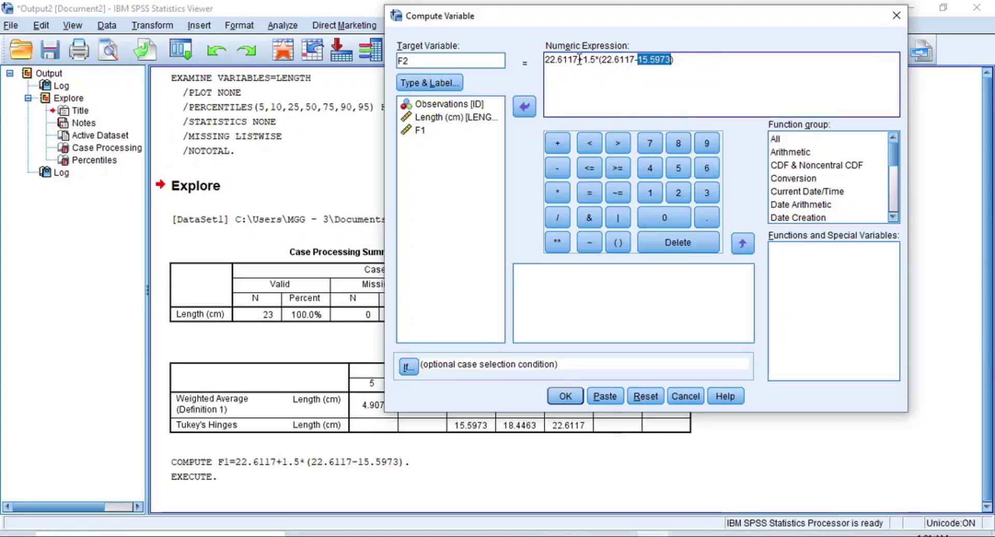
drag(579, 60, 550, 61)
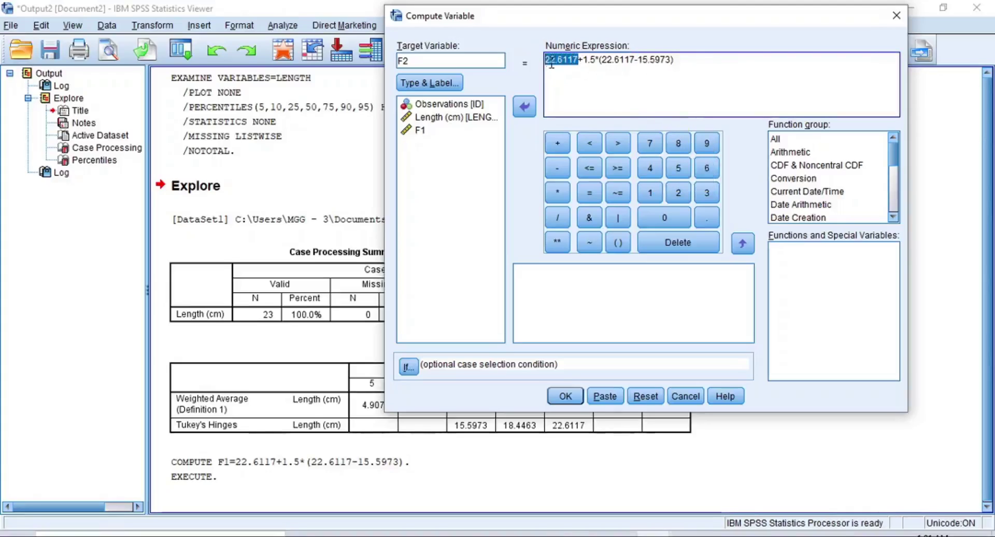
right_click(552, 62)
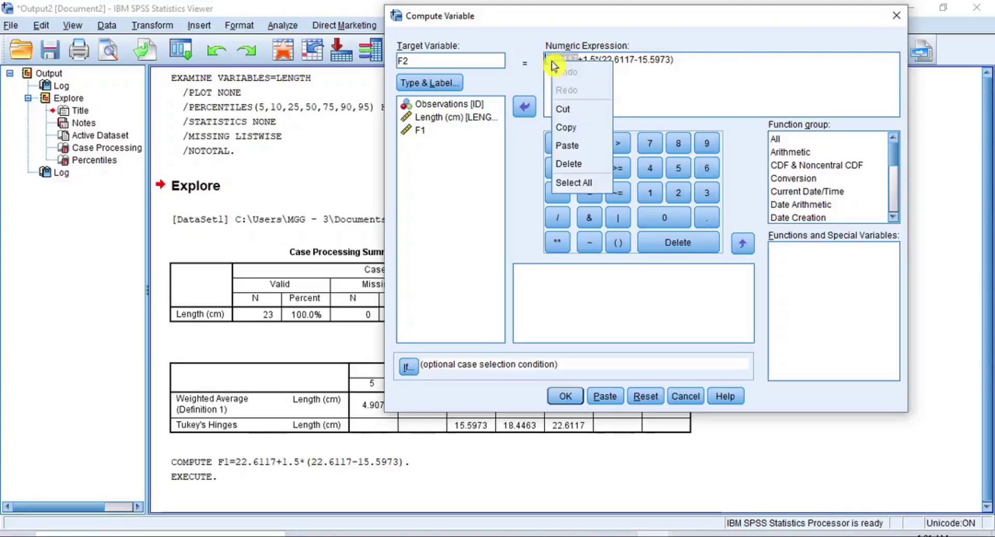
click(576, 148)
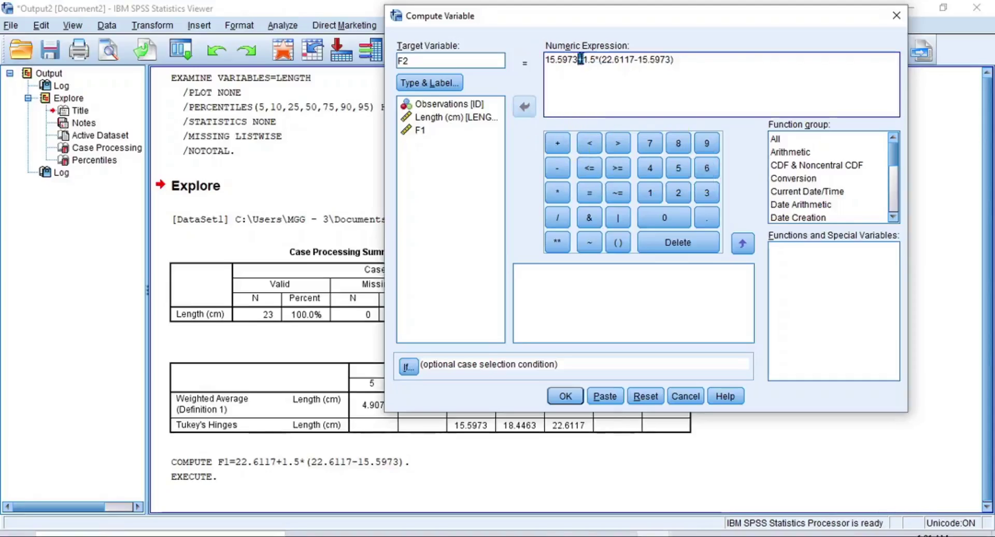
click(566, 169)
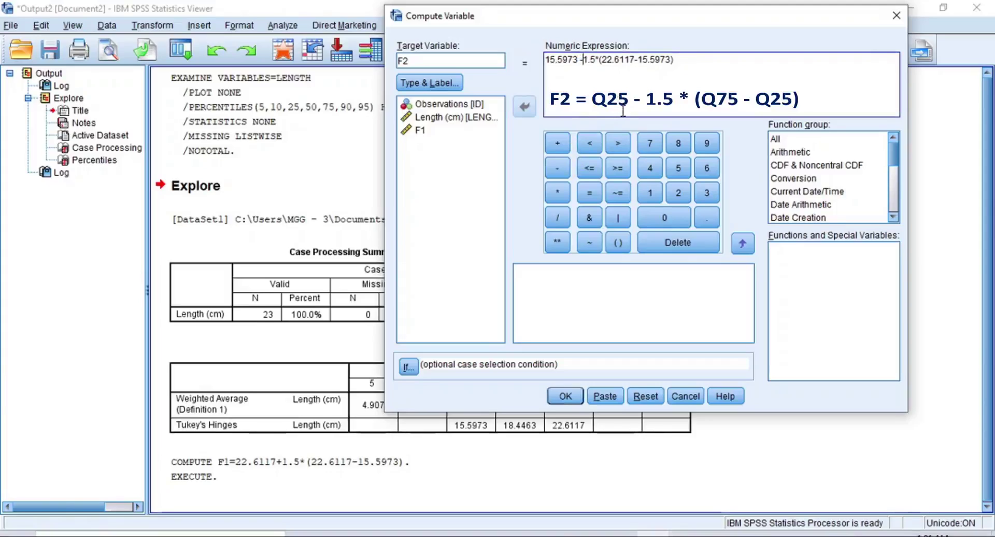
Compute F2 as the lower fence 5.0757 and return to the Data for Test of Outliers 2.sav window
drag(676, 59, 541, 59)
click(672, 61)
triple_click(542, 60)
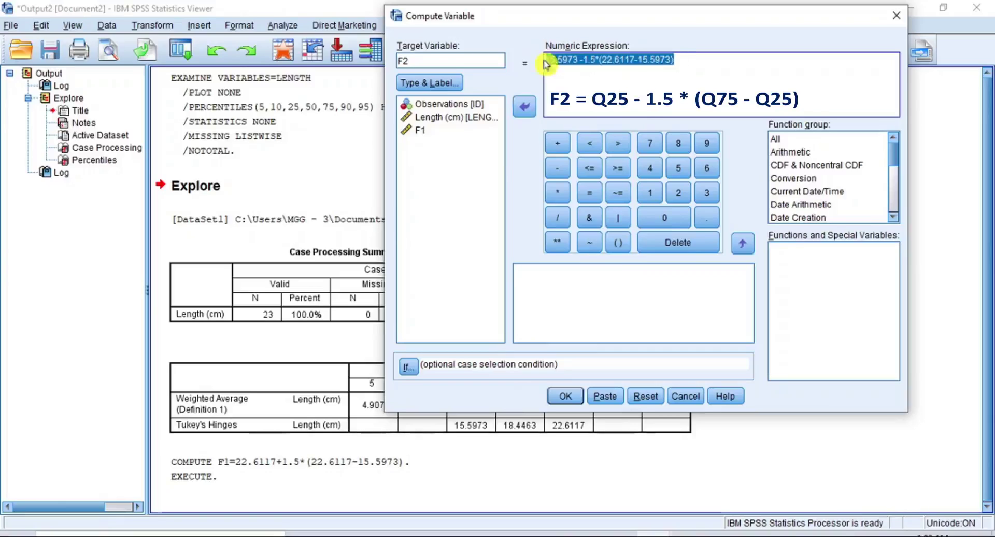
click(684, 59)
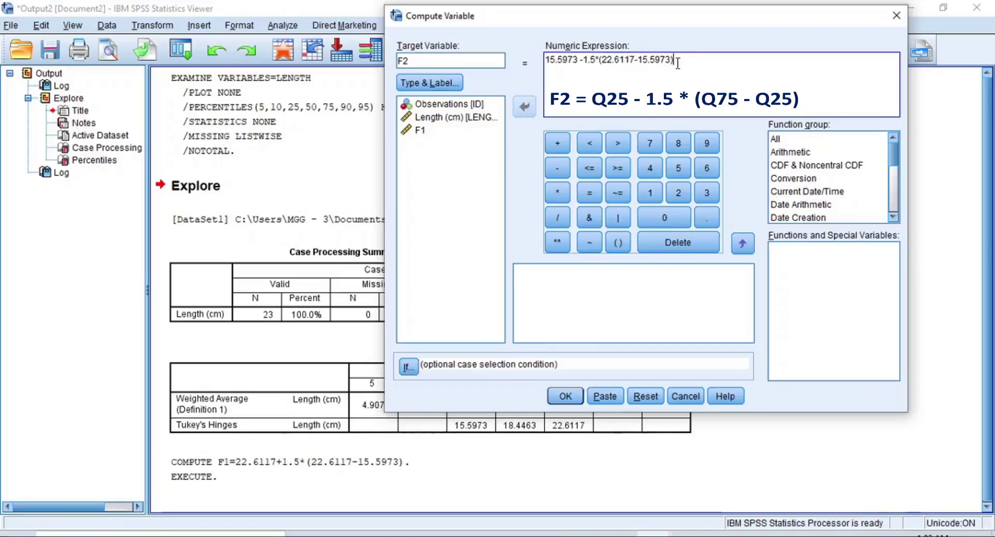
click(566, 396)
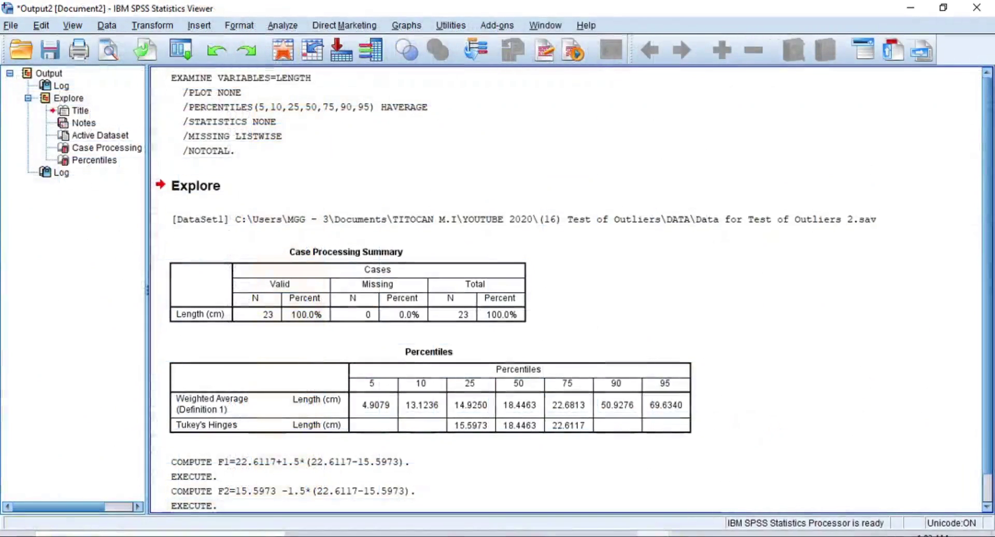
click(654, 535)
click(615, 511)
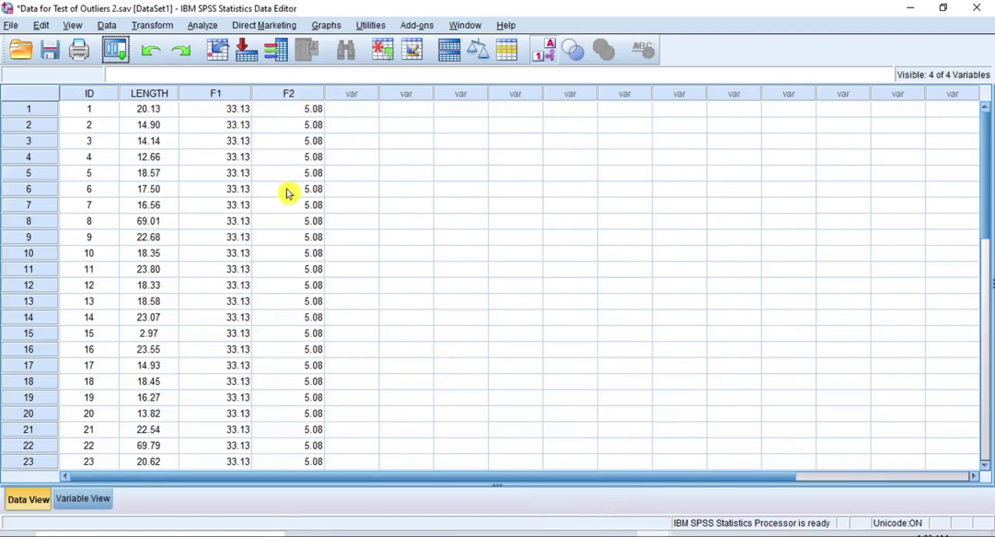
click(215, 93)
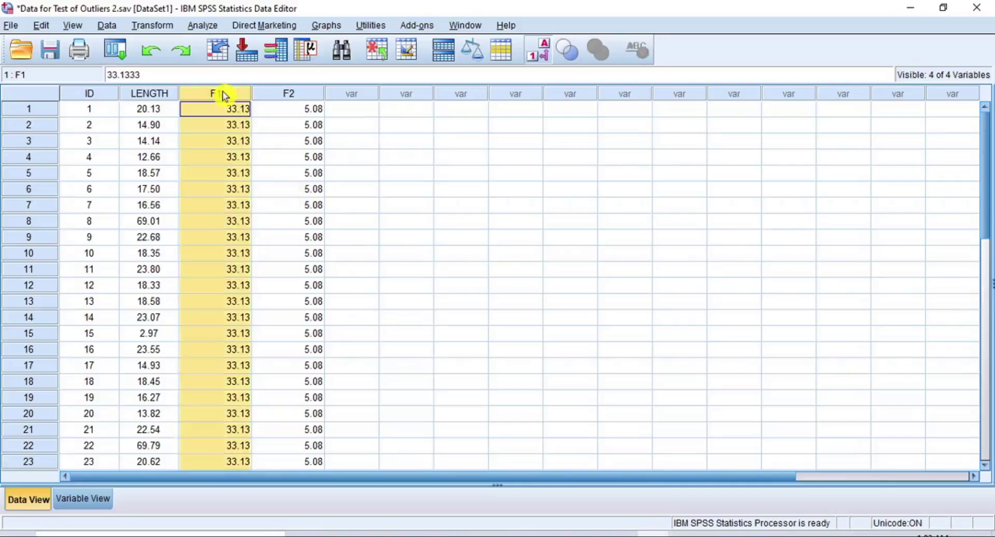
click(236, 111)
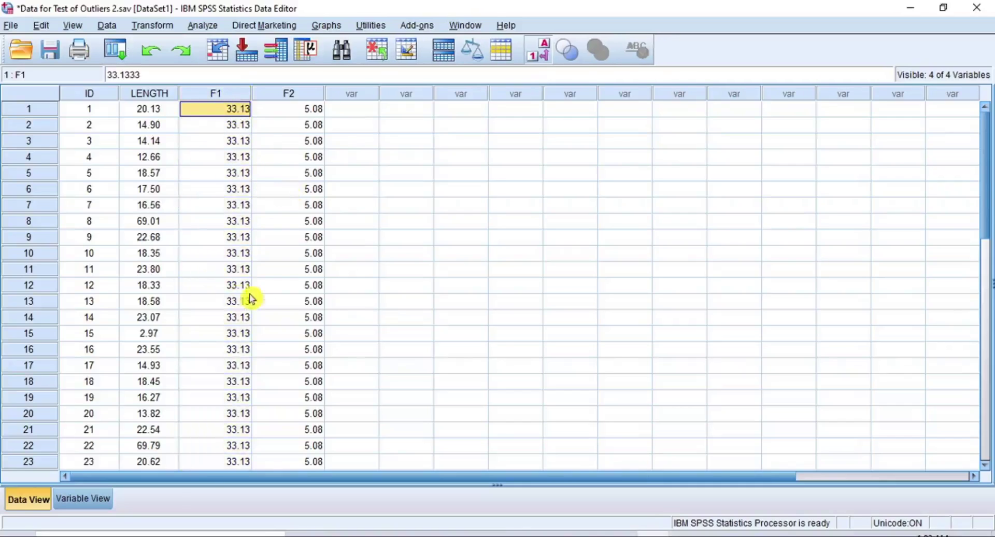
drag(215, 110, 209, 461)
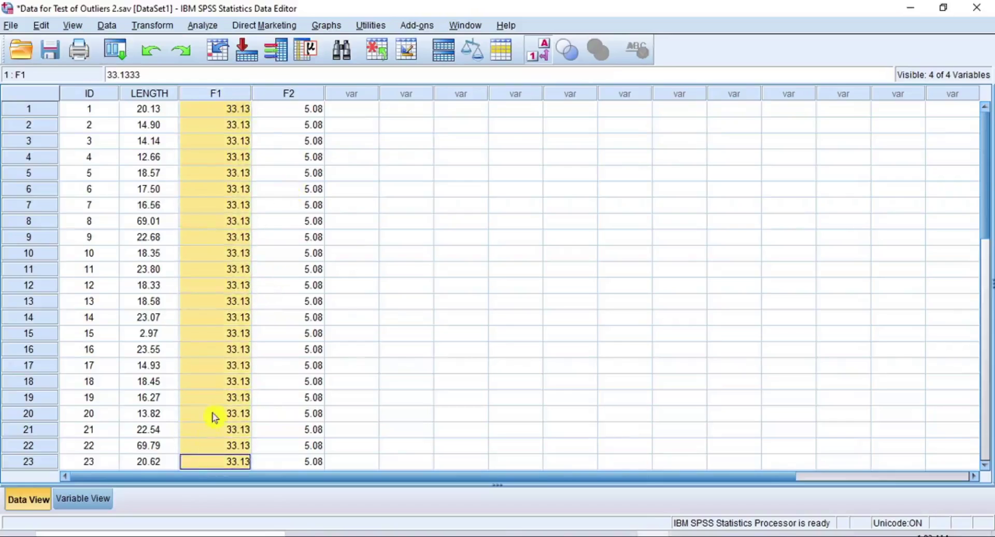
click(287, 109)
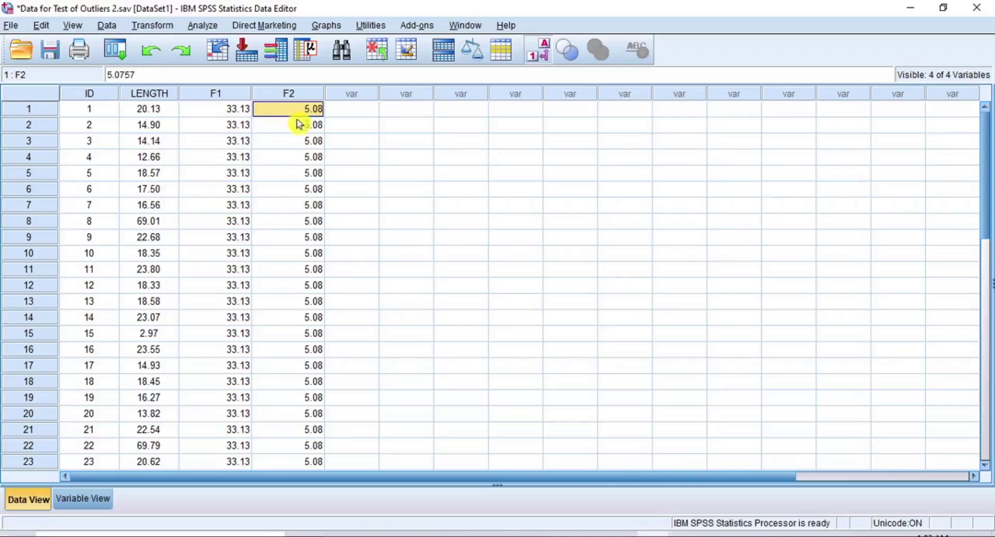
drag(295, 108, 298, 462)
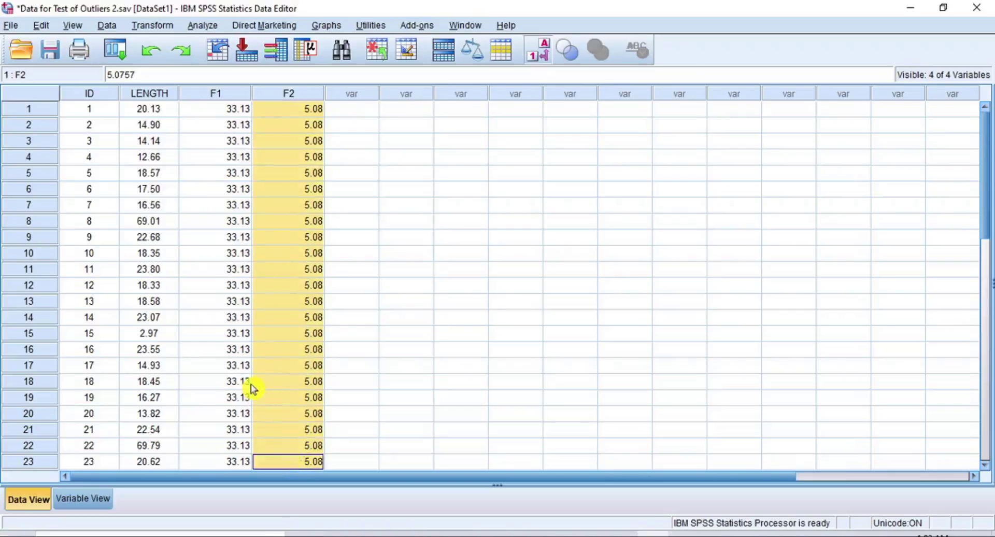
click(132, 113)
drag(132, 114, 130, 460)
drag(138, 111, 318, 461)
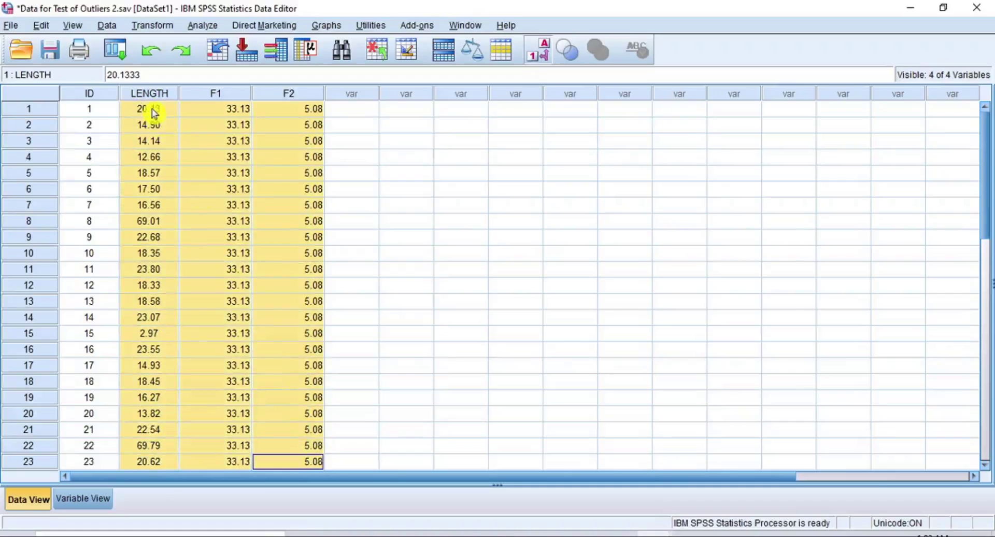
click(242, 114)
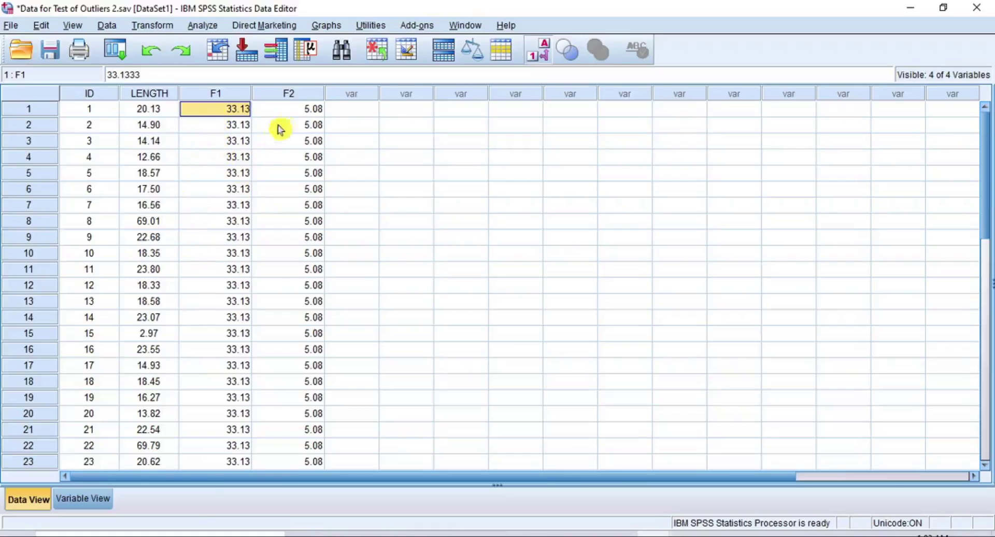
click(314, 111)
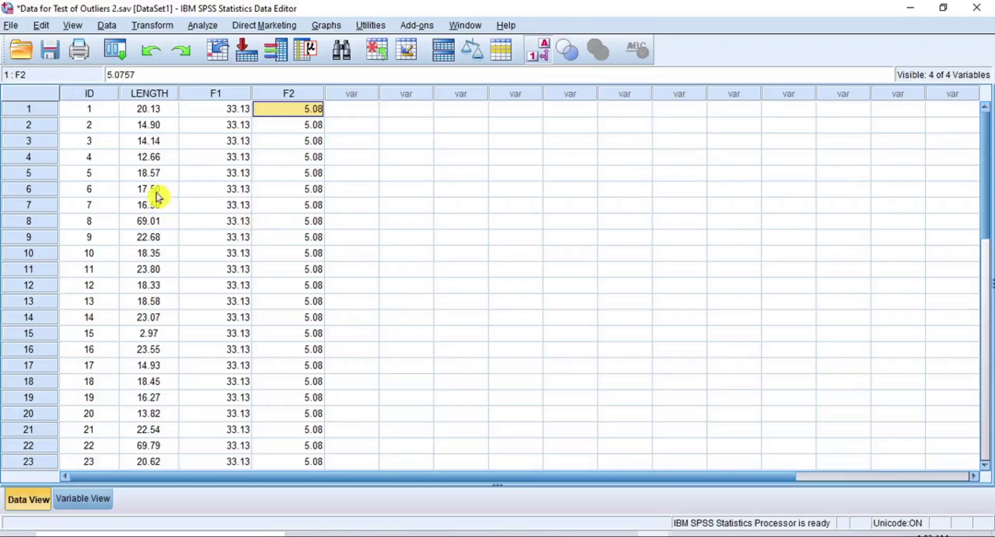
drag(152, 109, 162, 463)
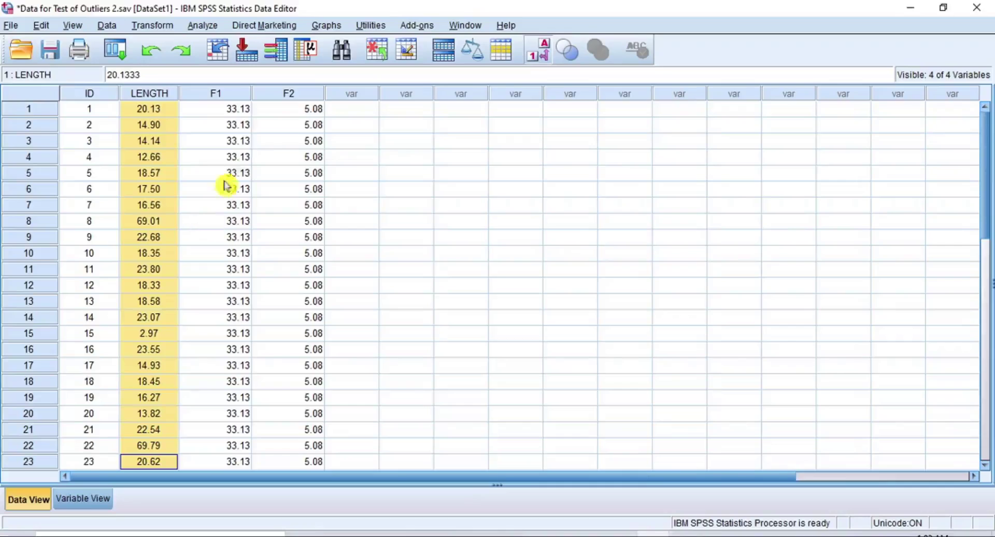
click(242, 110)
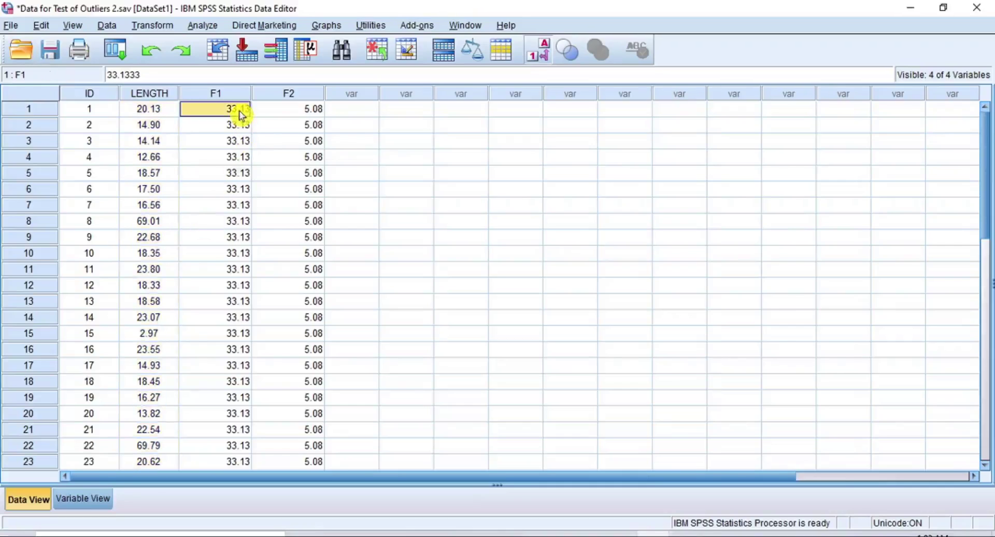
click(315, 112)
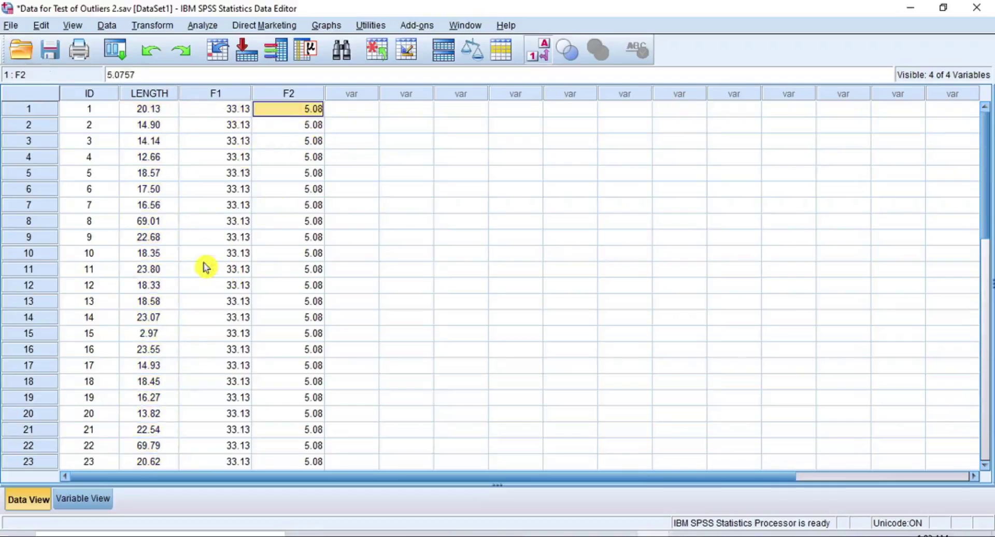
drag(155, 110, 158, 465)
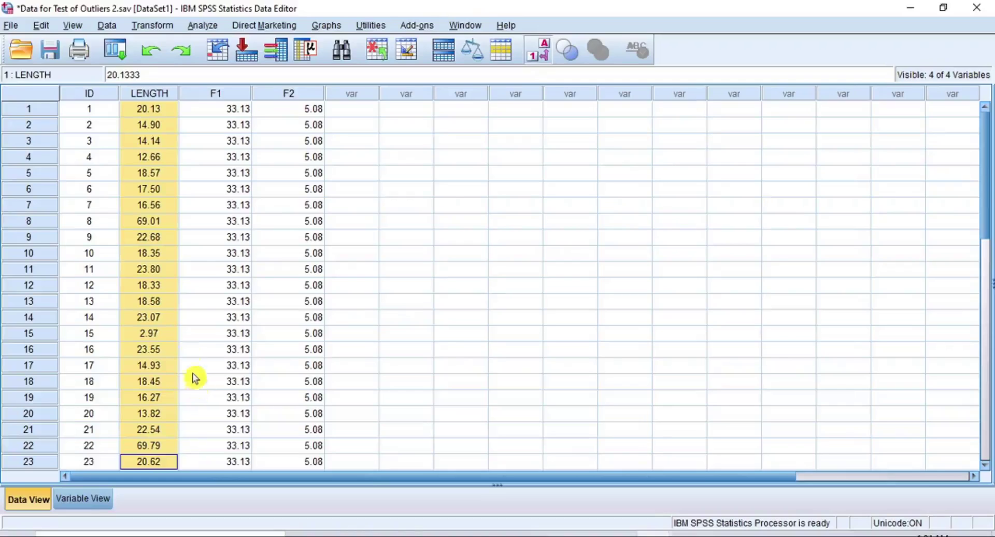
click(149, 223)
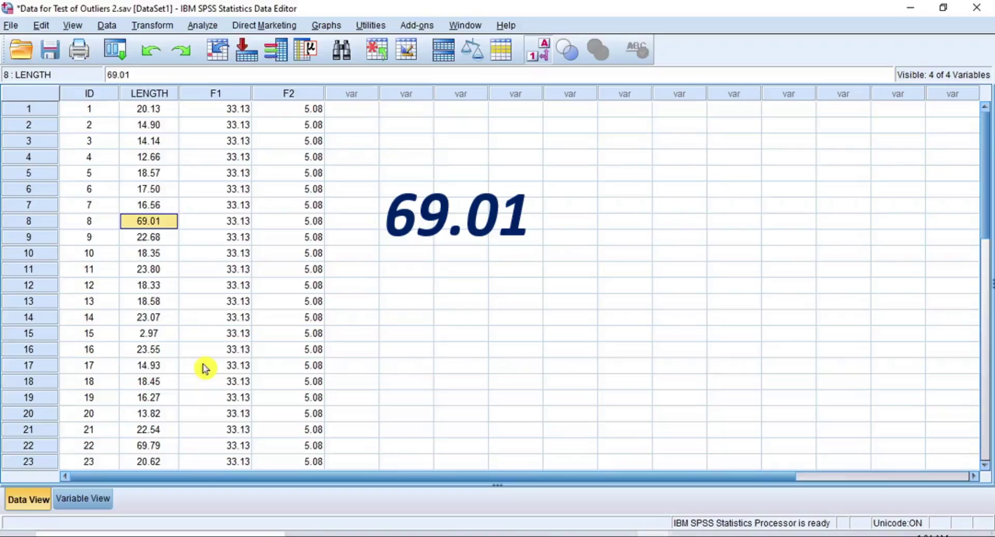
click(156, 450)
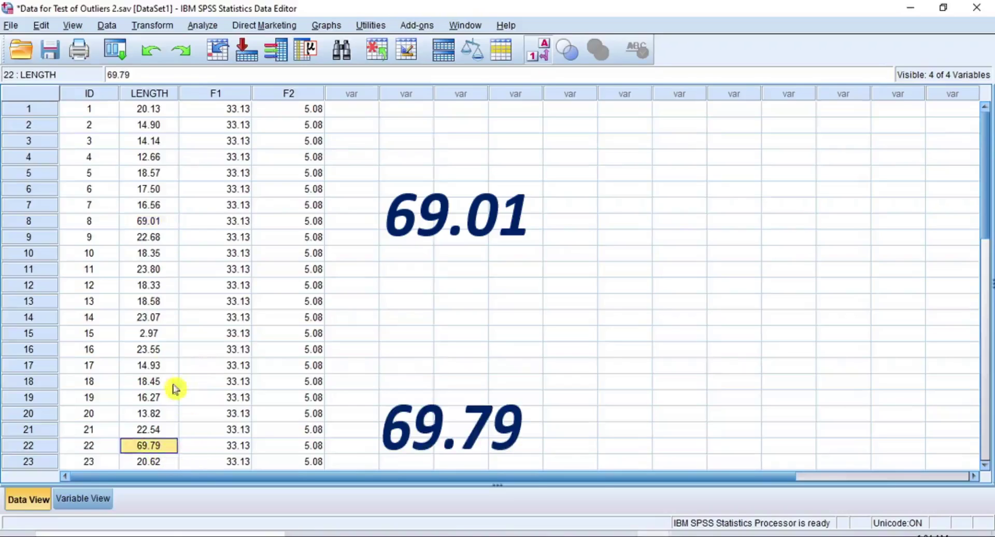
click(156, 334)
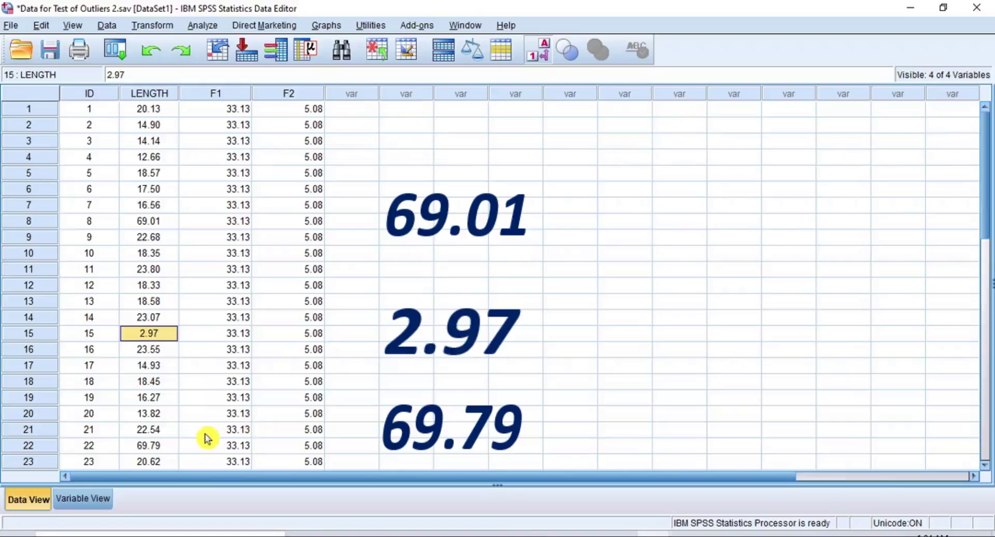
click(32, 222)
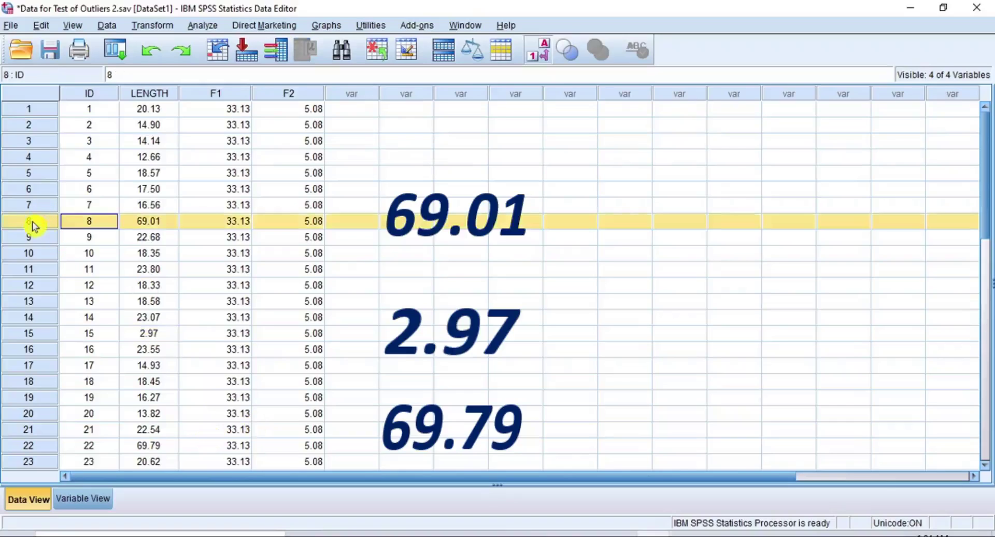
ctrl+click(39, 446)
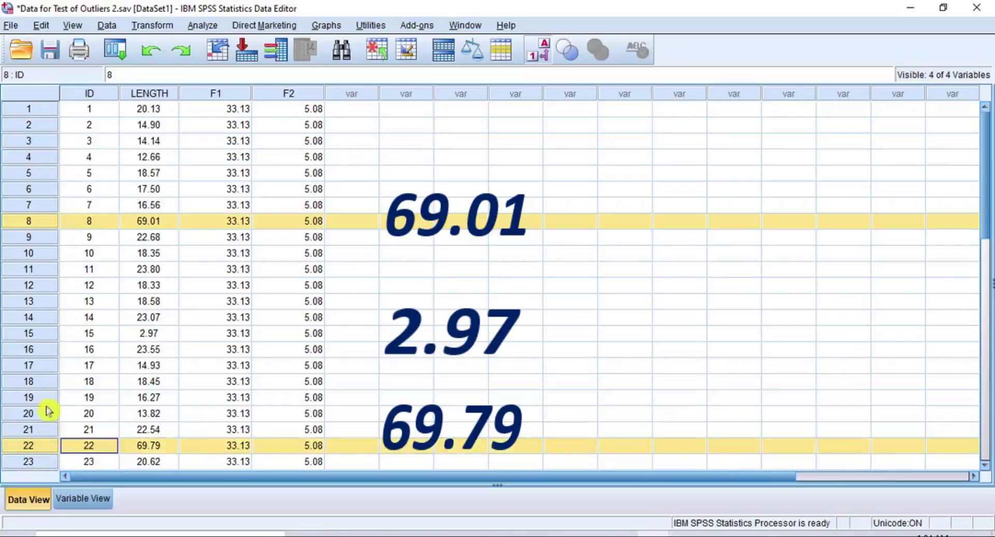
ctrl+click(44, 334)
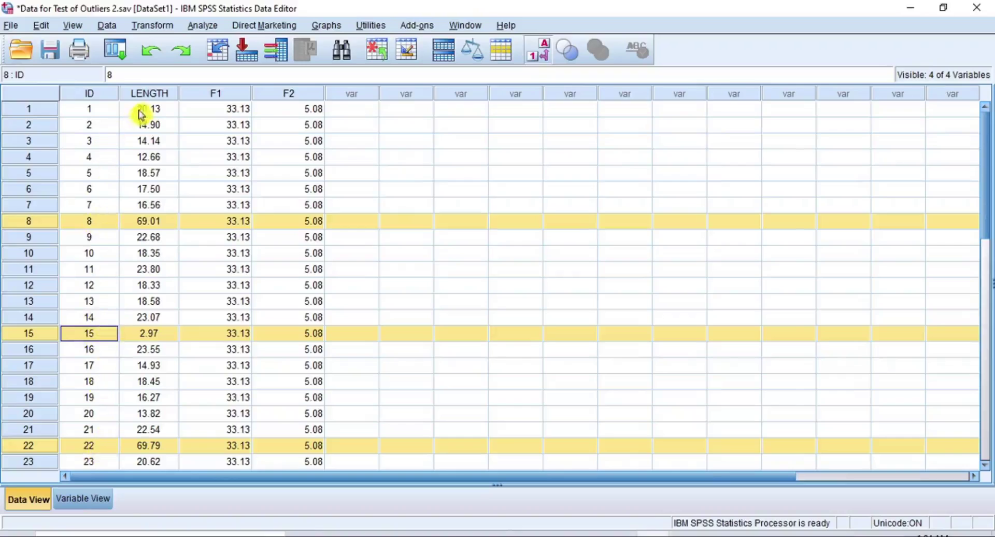
click(158, 113)
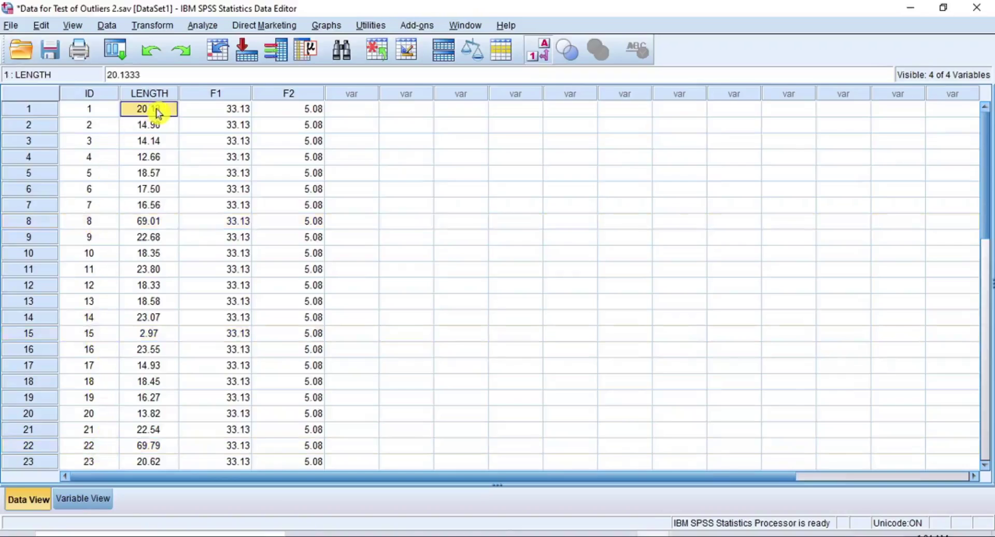
drag(158, 113, 155, 467)
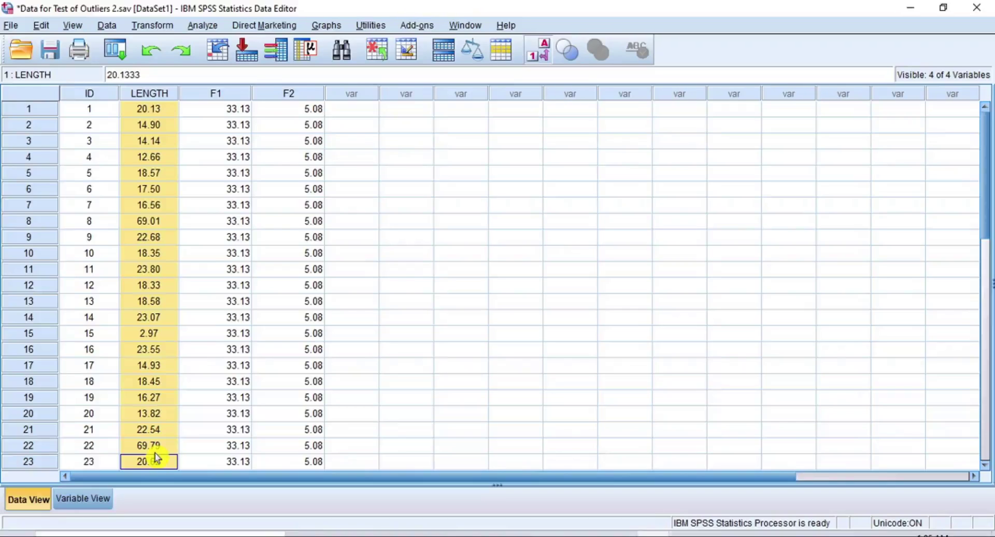
Select cases 8, 15 and 22 together and clear them, leaving 20 cases
scroll(156, 457, down, 2)
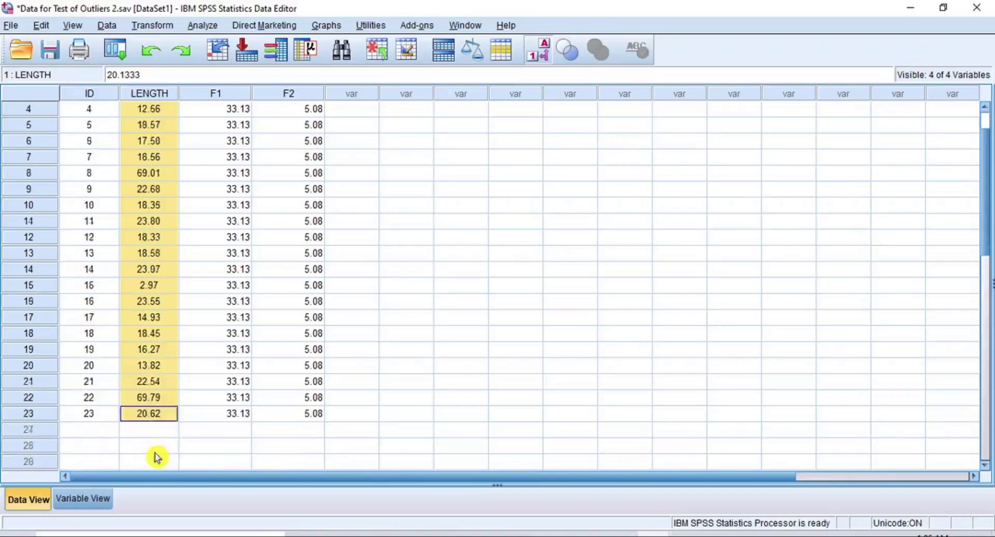
scroll(157, 457, up, 1)
scroll(157, 456, up, 1)
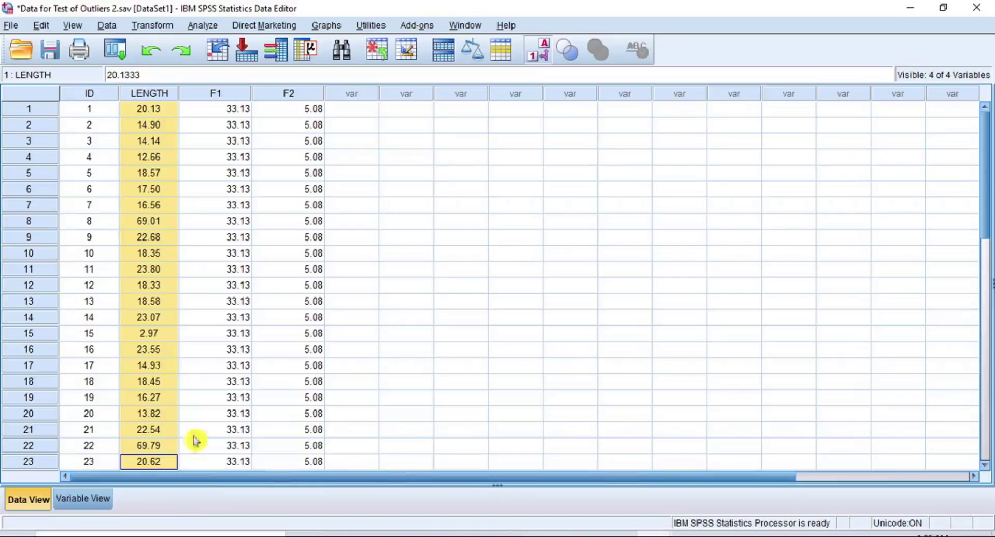
click(46, 226)
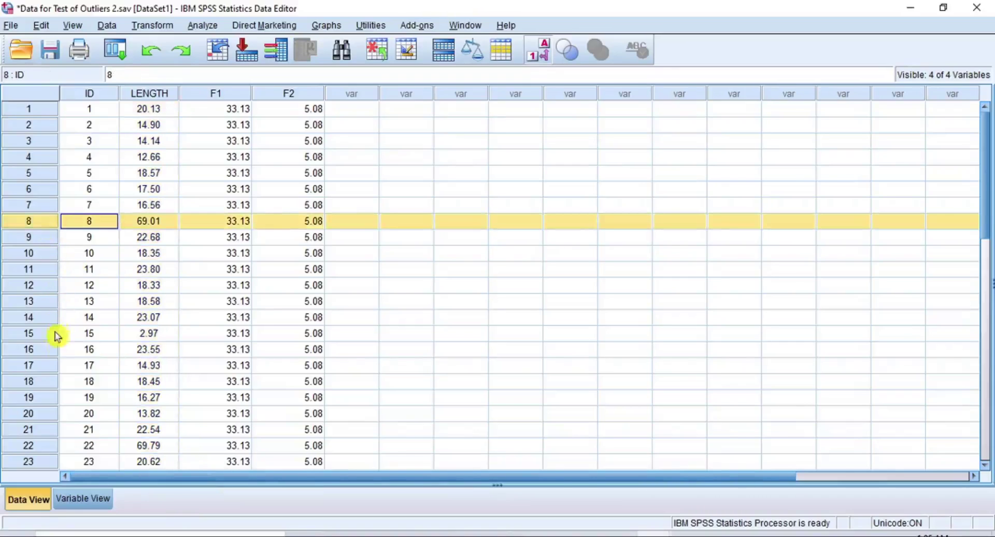
ctrl+click(40, 334)
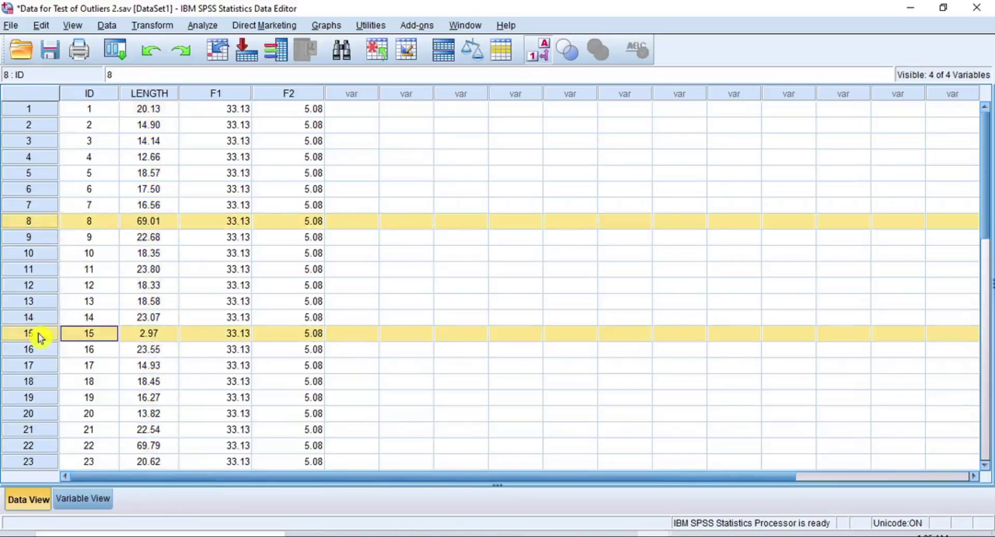
ctrl+click(46, 449)
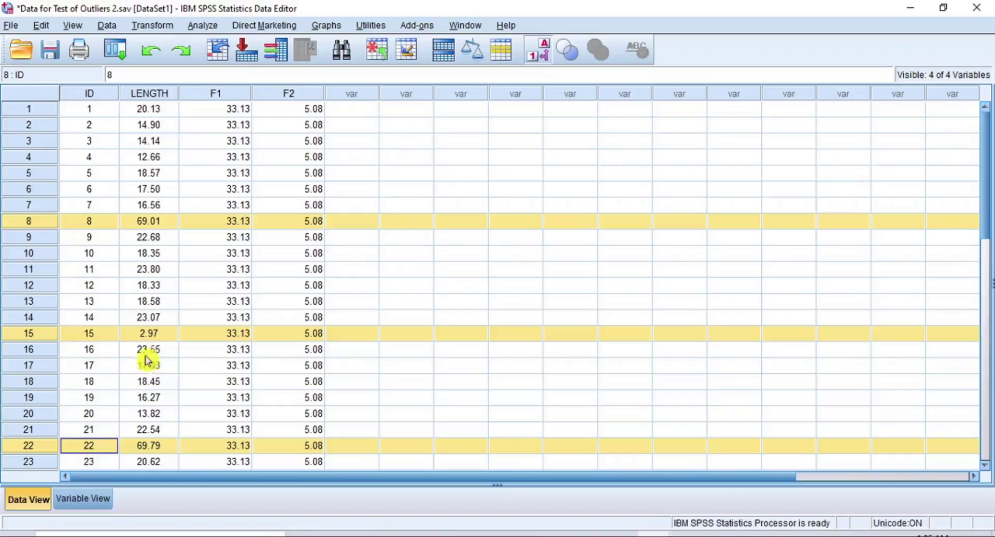
right_click(172, 225)
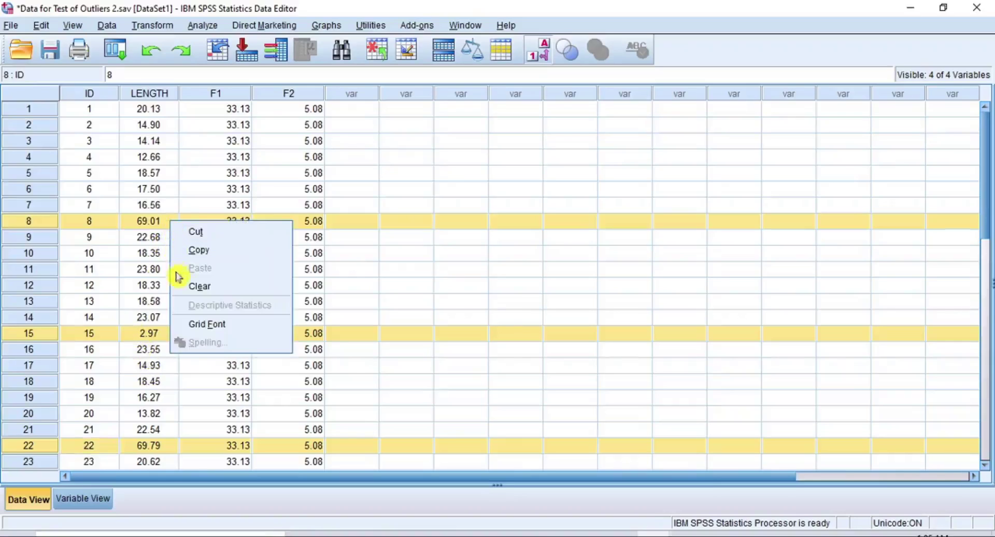
click(230, 289)
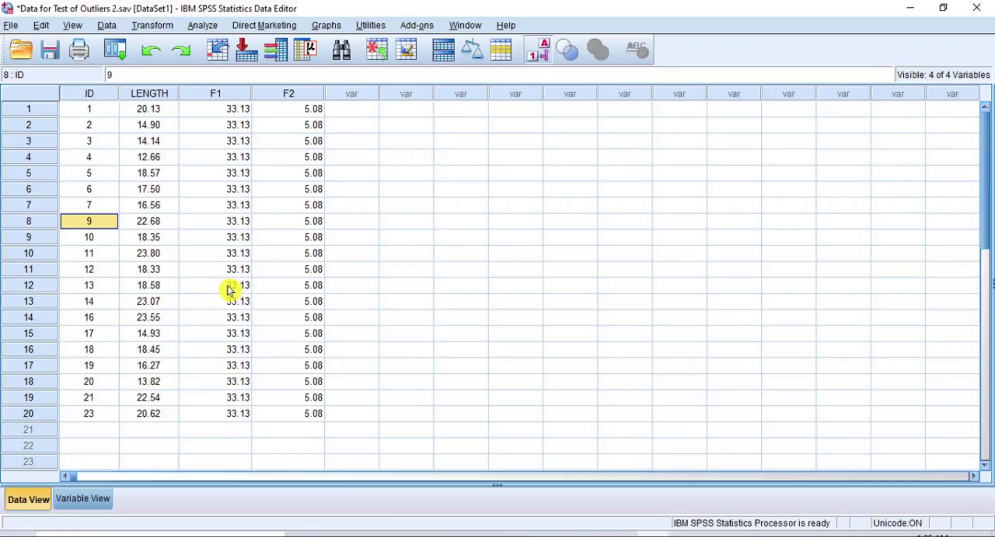
Clear the F1 and F2 columns, leaving only ID and LENGTH
click(231, 93)
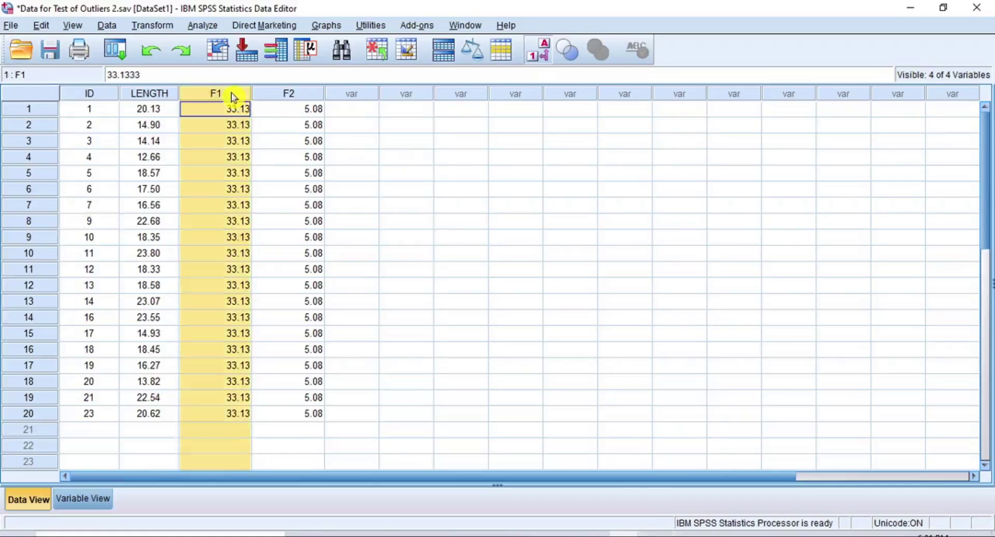
ctrl+click(290, 94)
right_click(289, 95)
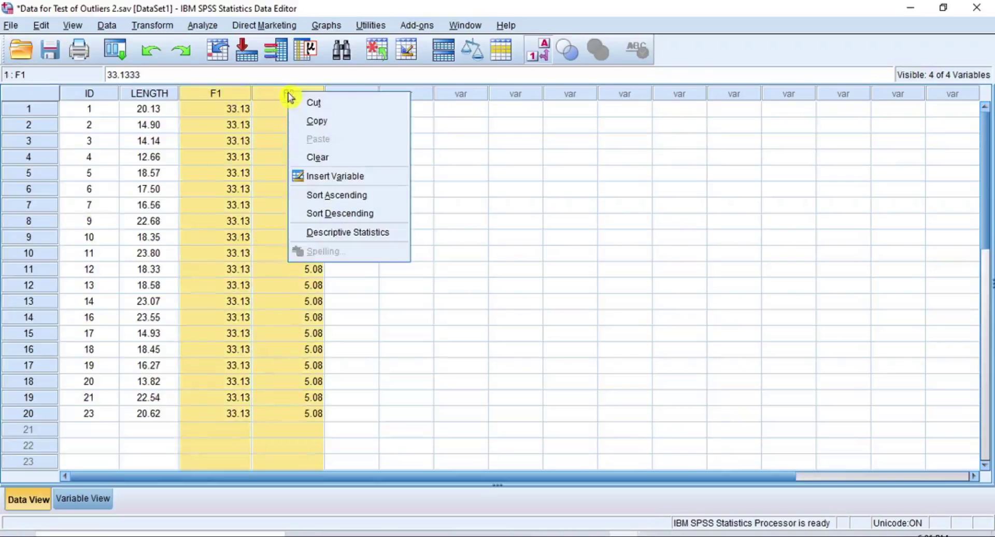
click(326, 160)
drag(149, 109, 147, 421)
click(153, 108)
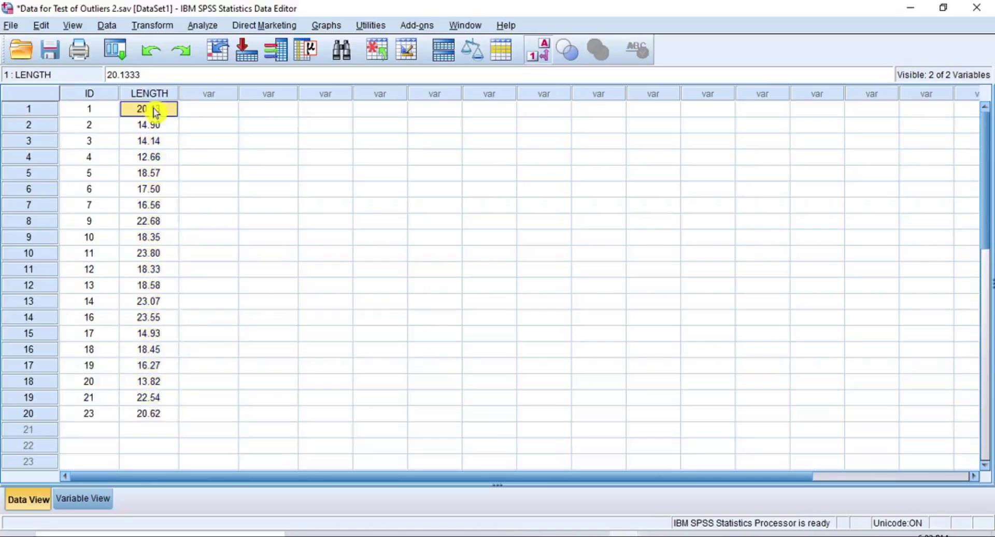
Save the cleaned data with Save As under the name 'New Dataset'
click(11, 25)
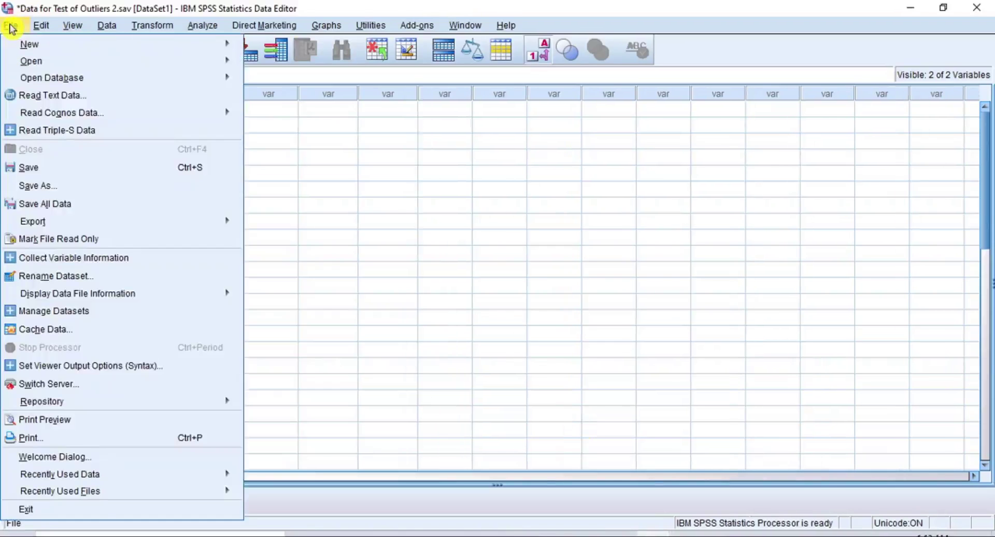
click(48, 187)
text(New)
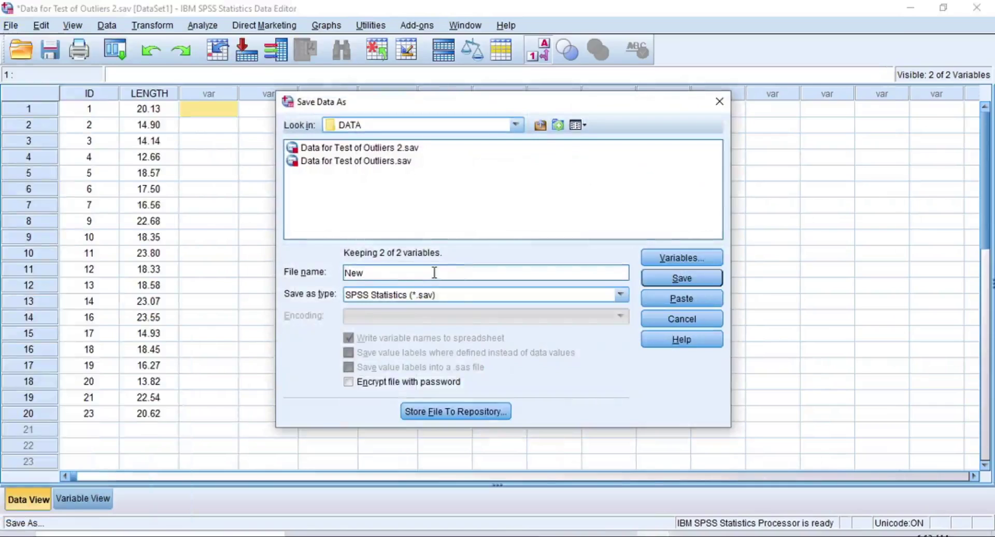
text( Dataset)
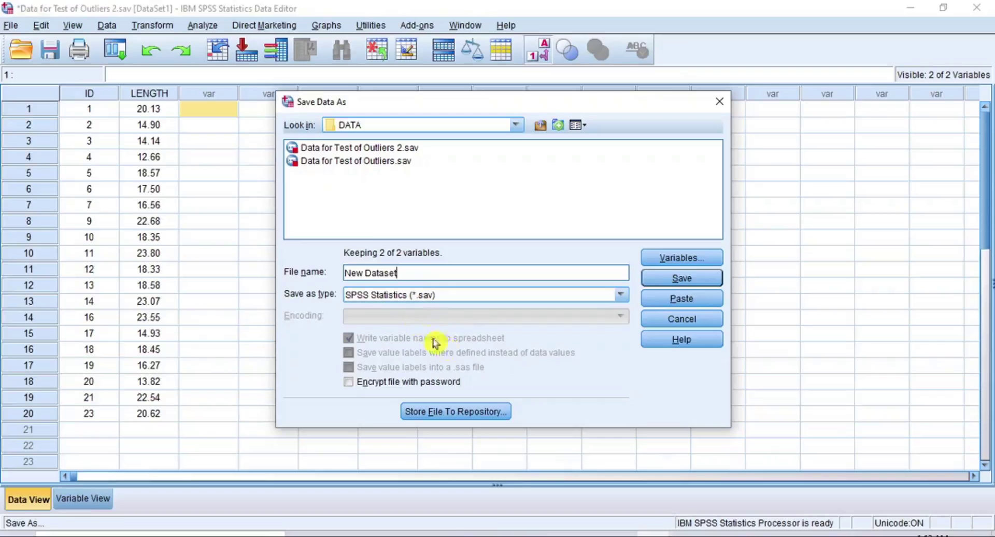
click(689, 283)
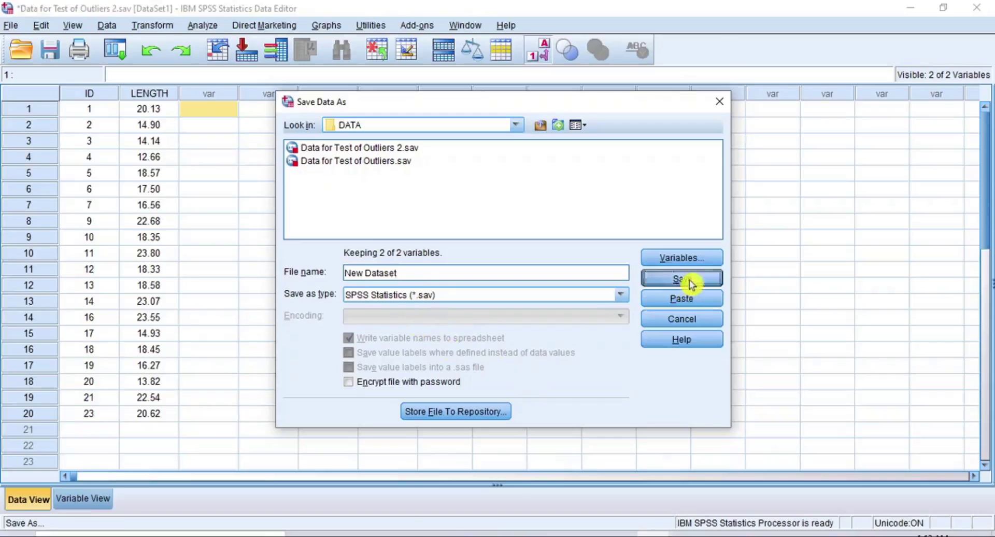